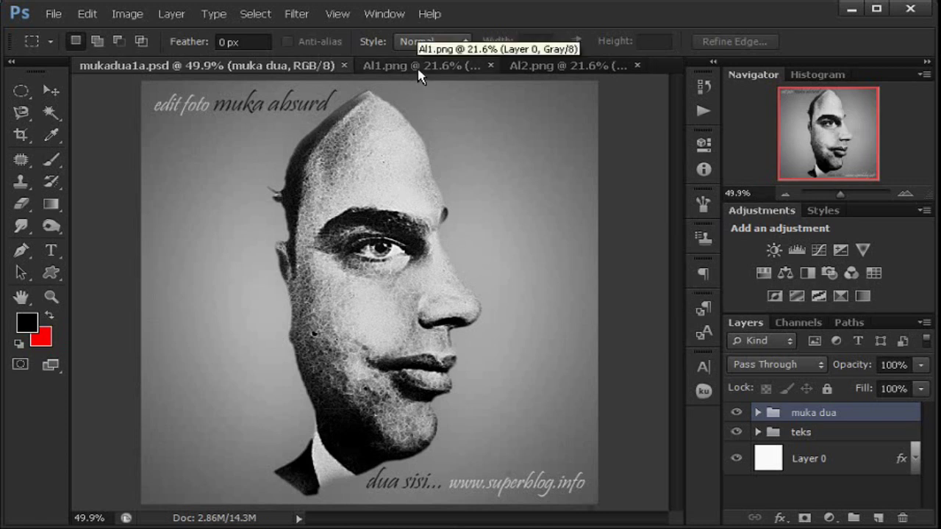
Switch to the Al1.png document showing the cut-out front-facing portrait
click(418, 67)
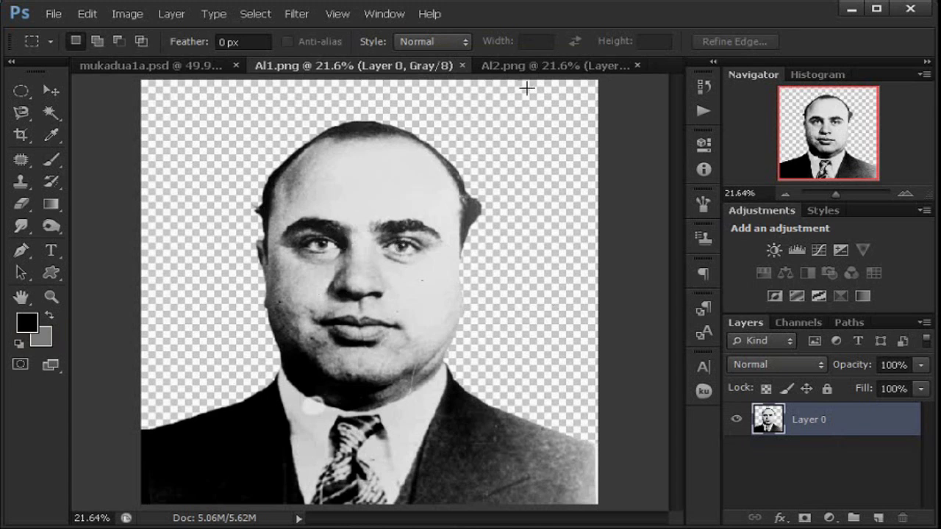
Compare the Al1.png front-facing portrait with the Al2.png profile photo
click(540, 65)
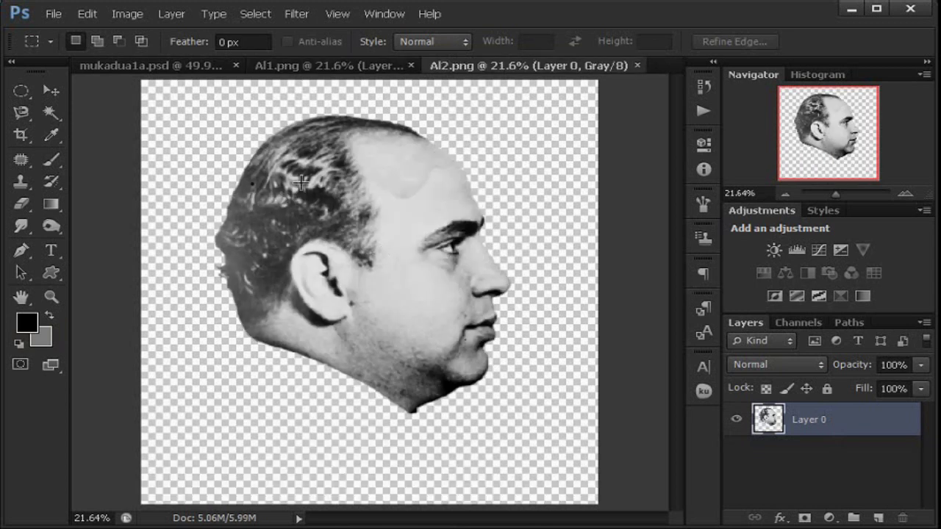
click(326, 71)
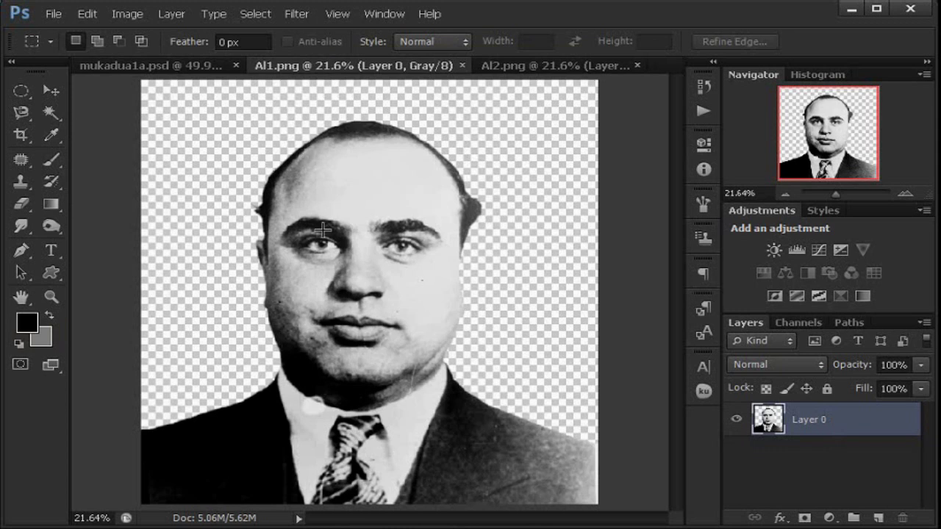
click(570, 68)
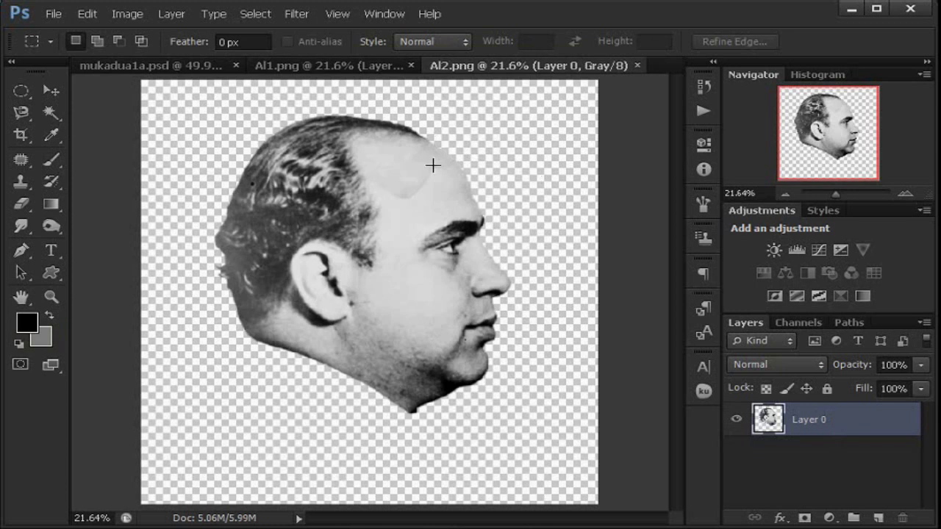
click(352, 69)
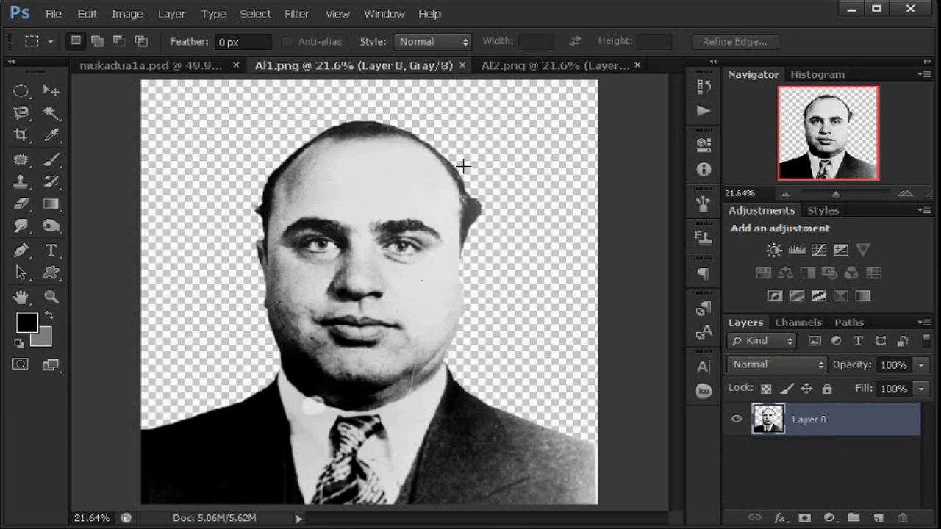
click(552, 66)
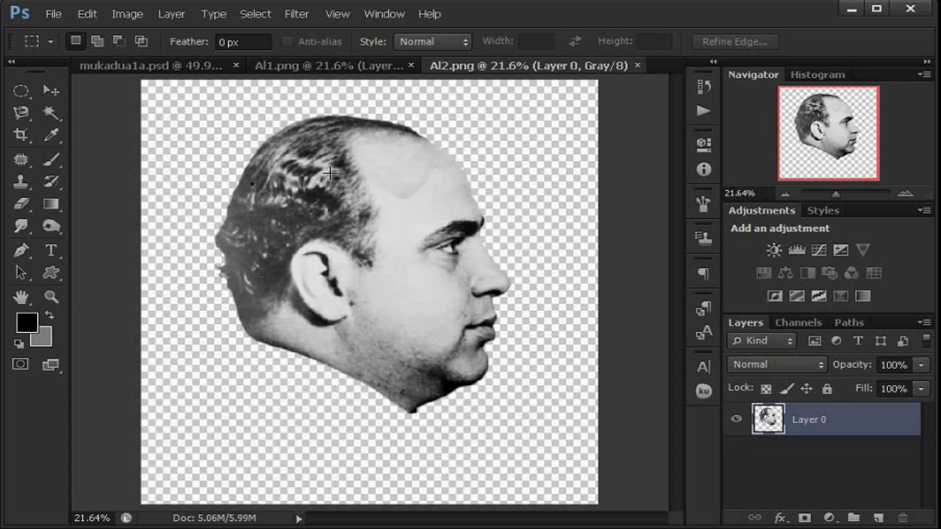
Close the finished mukadua1a.psd two-faced example document
click(327, 66)
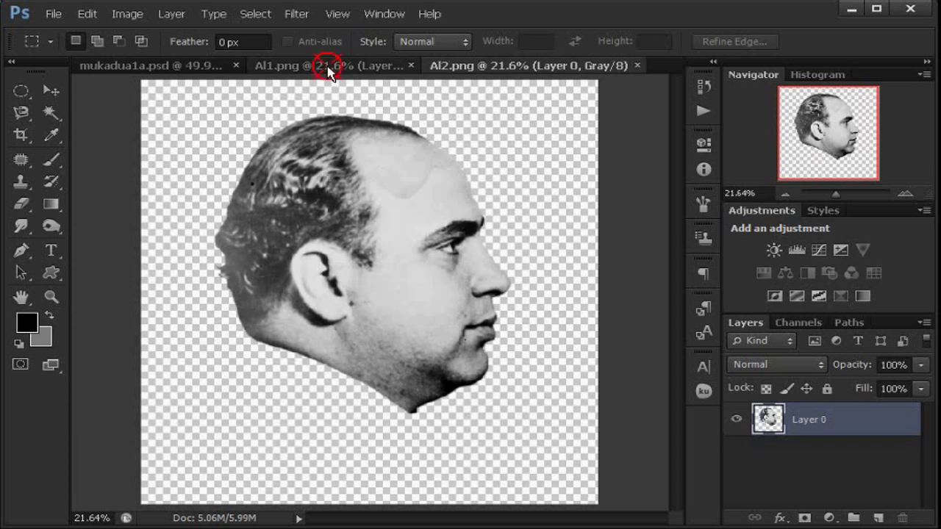
click(162, 68)
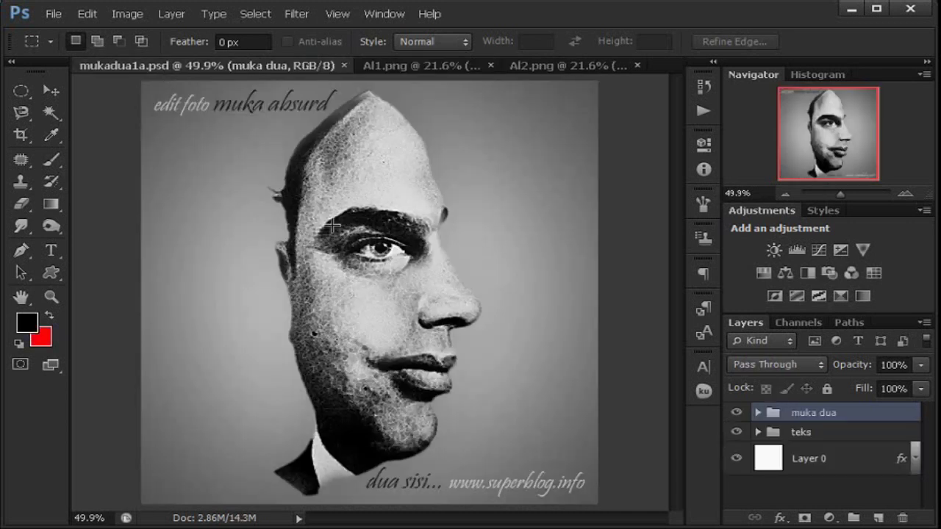
click(343, 66)
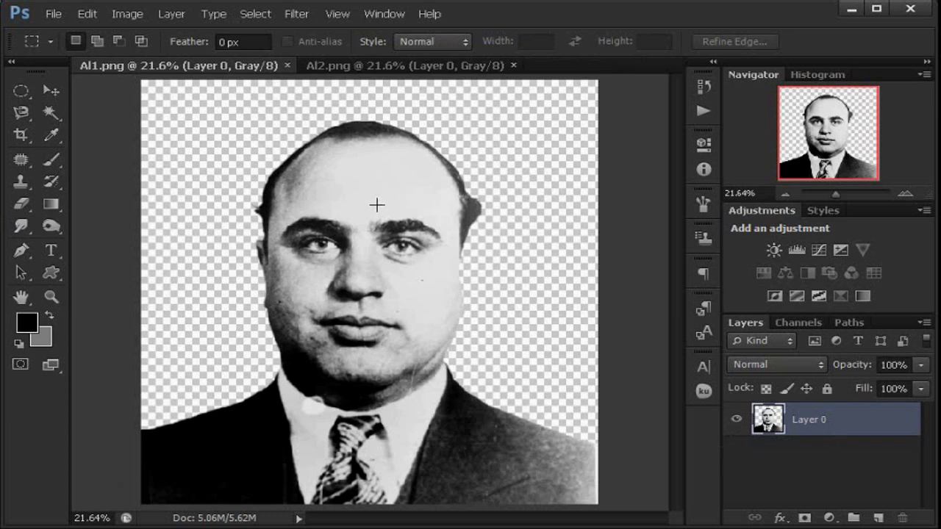
Review the Al2.png and Al1.png portraits again, then open the File menu
click(444, 67)
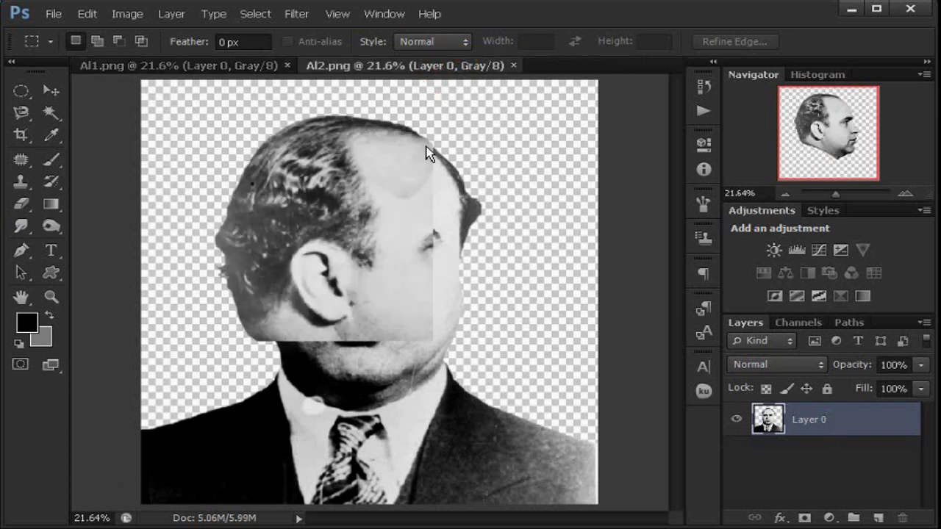
click(217, 68)
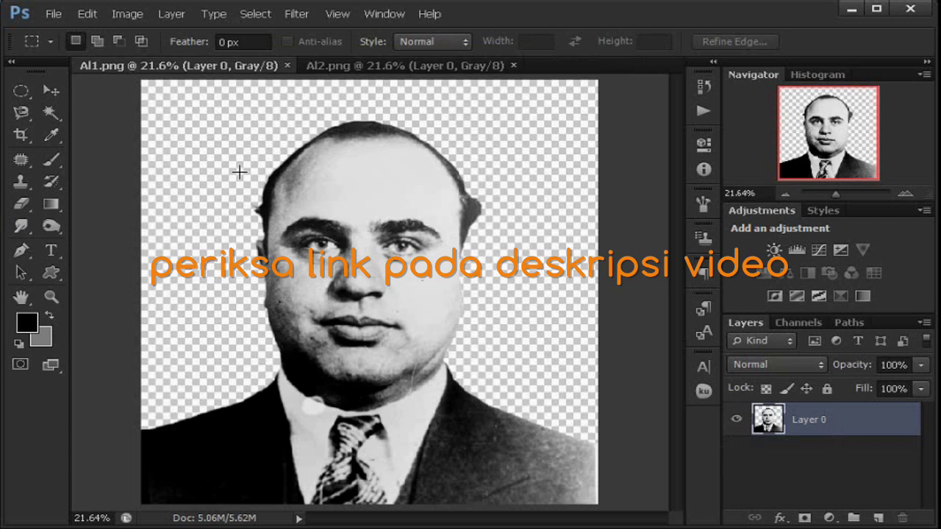
click(55, 14)
Create a new 1000 × 1000 px document
mouse_move(82, 17)
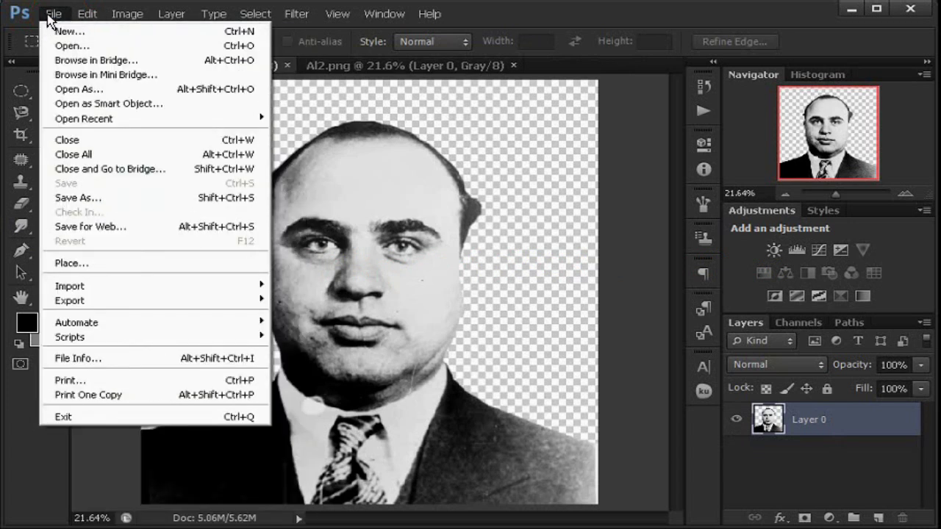
click(70, 31)
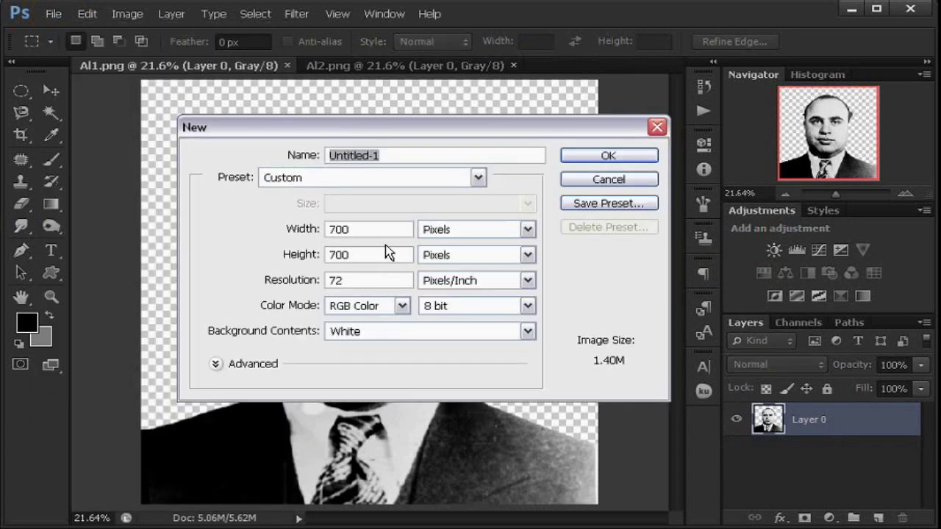
double_click(384, 231)
text(1000)
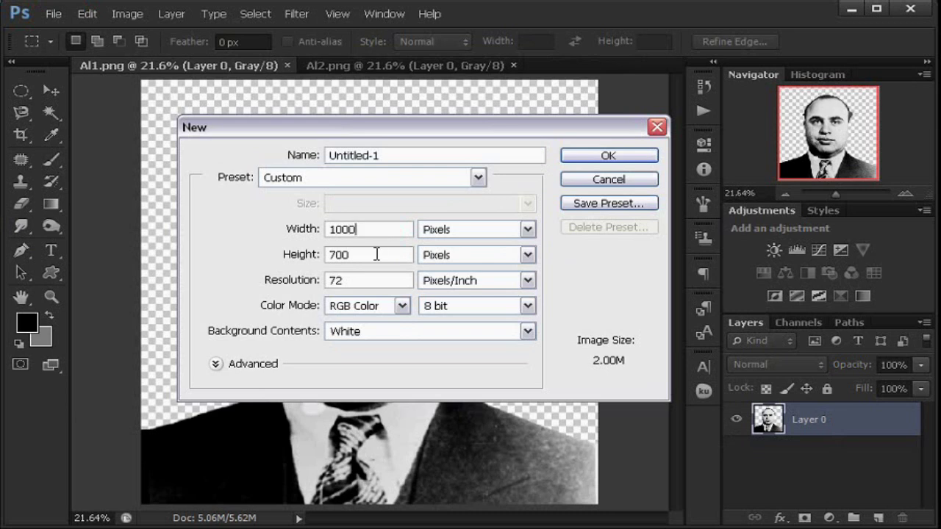
double_click(376, 253)
text(1000)
click(618, 151)
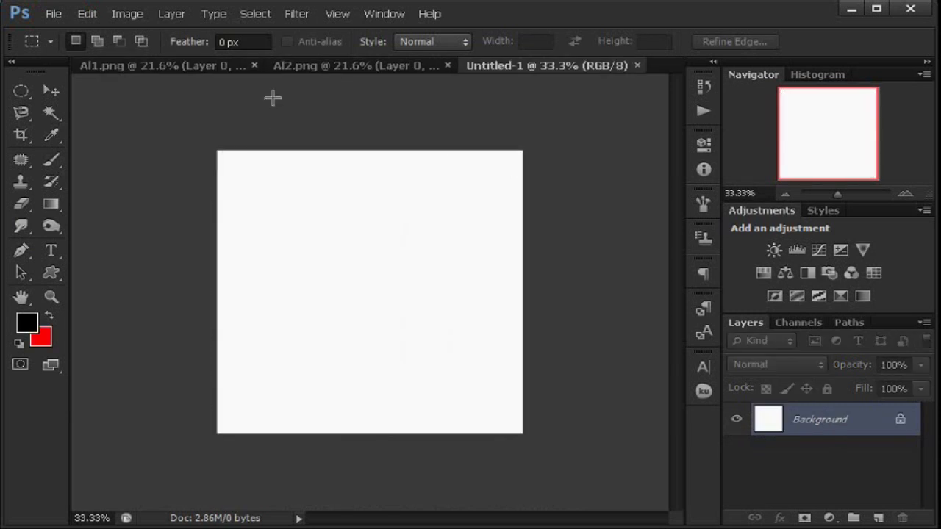
Fit the canvas on screen, unlock the Background as Layer 0, and open its Layer Style
click(342, 14)
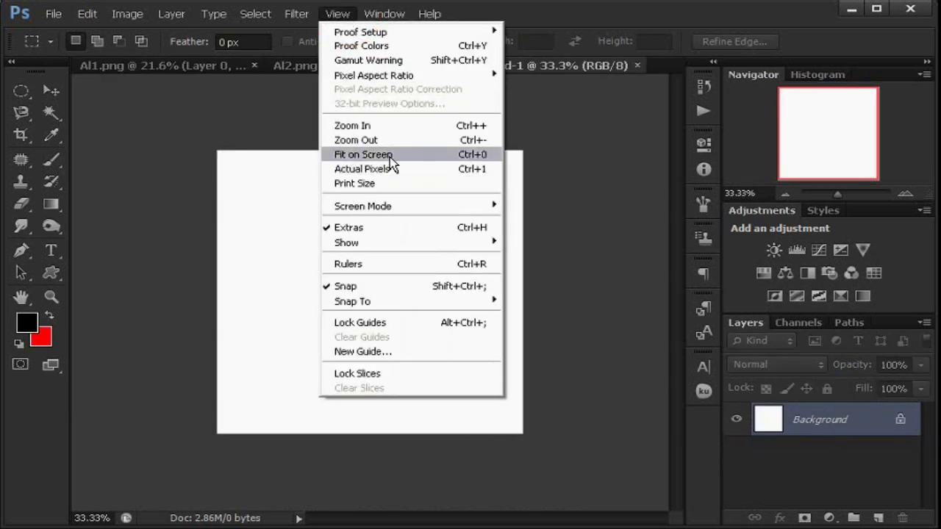
click(390, 155)
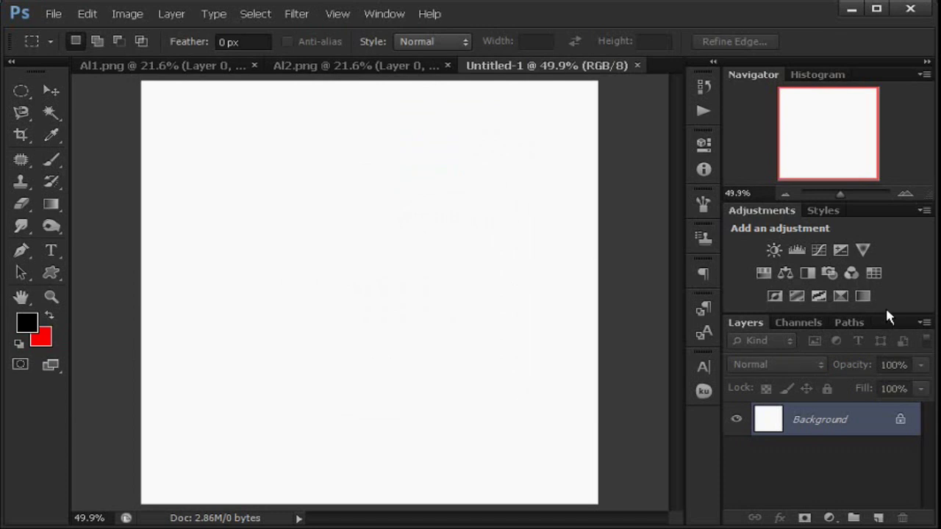
double_click(900, 413)
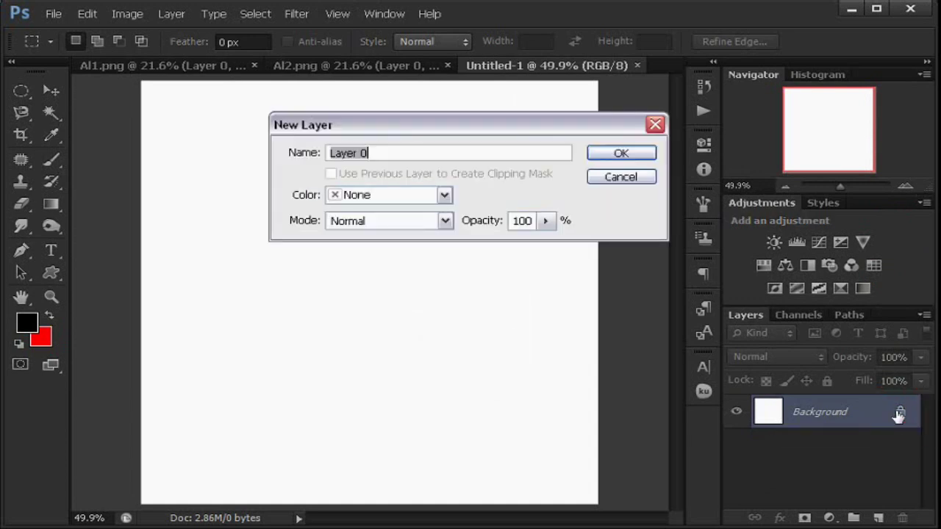
click(622, 154)
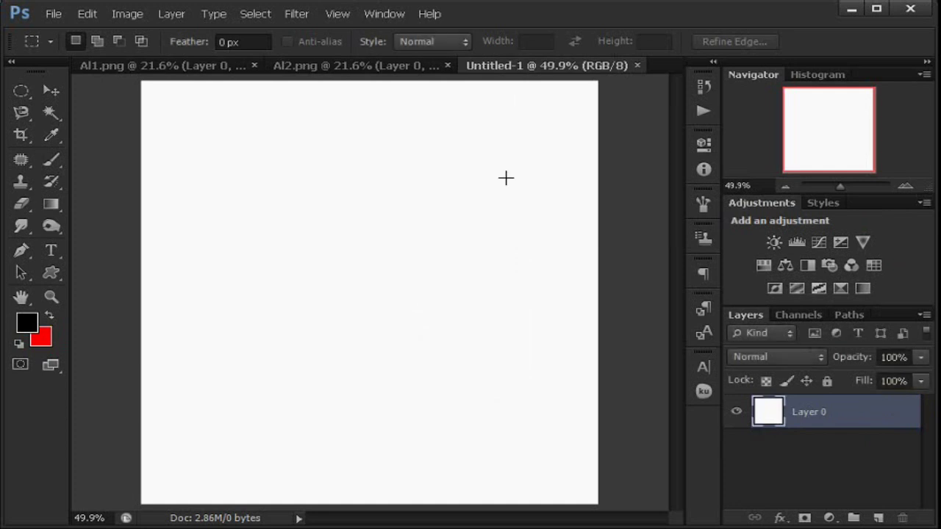
double_click(884, 421)
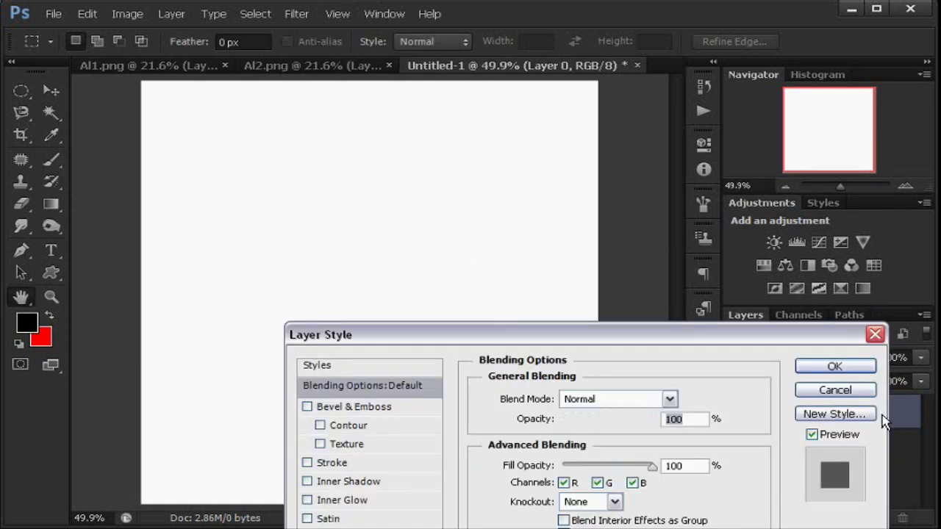
Add a Gradient Overlay using the Cyan preset from the Simple gradient set
drag(664, 340, 639, 59)
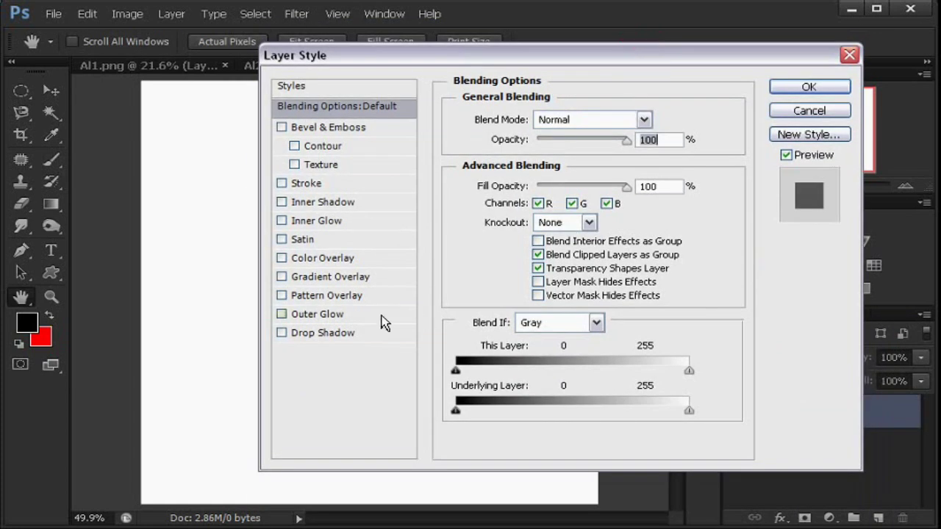
click(353, 279)
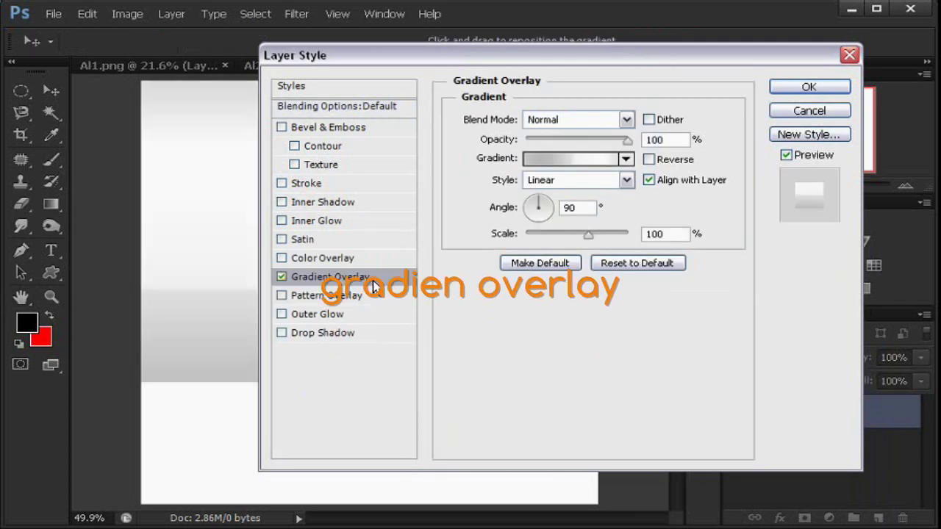
click(564, 160)
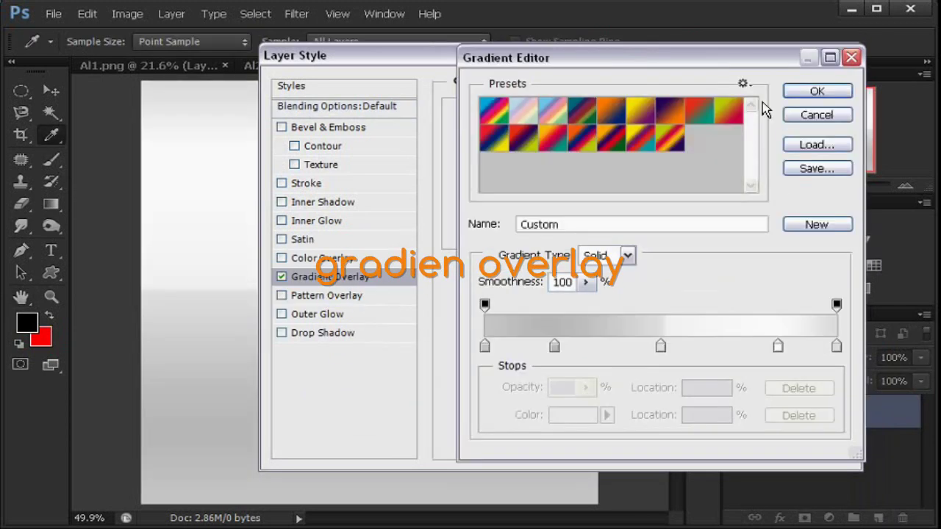
click(744, 84)
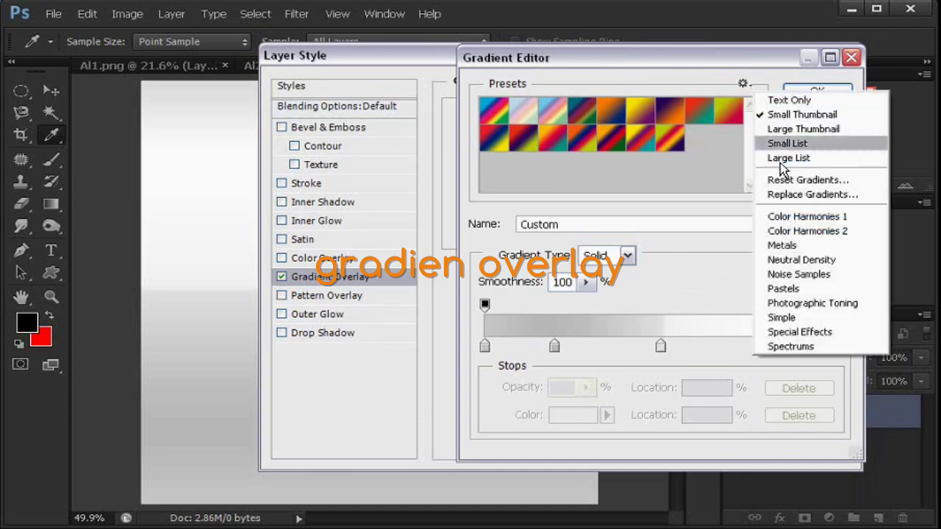
click(786, 317)
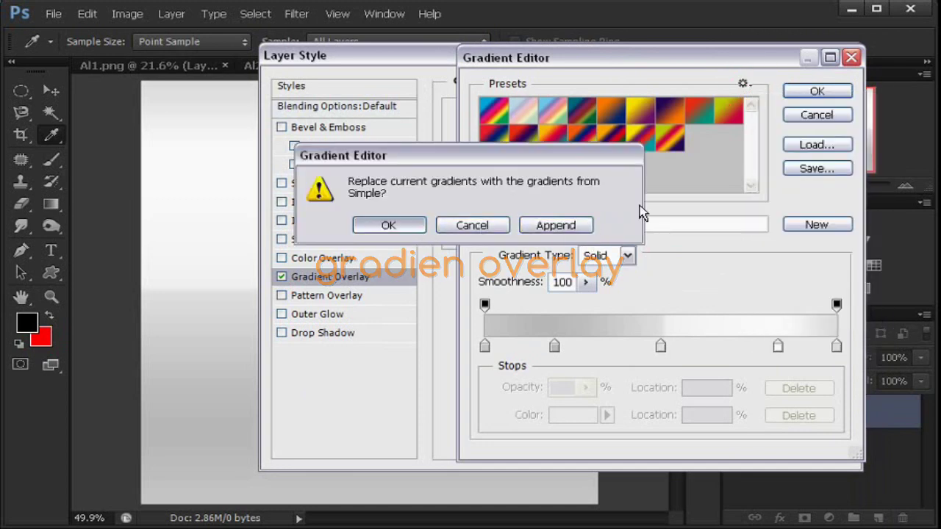
key(Return)
click(525, 117)
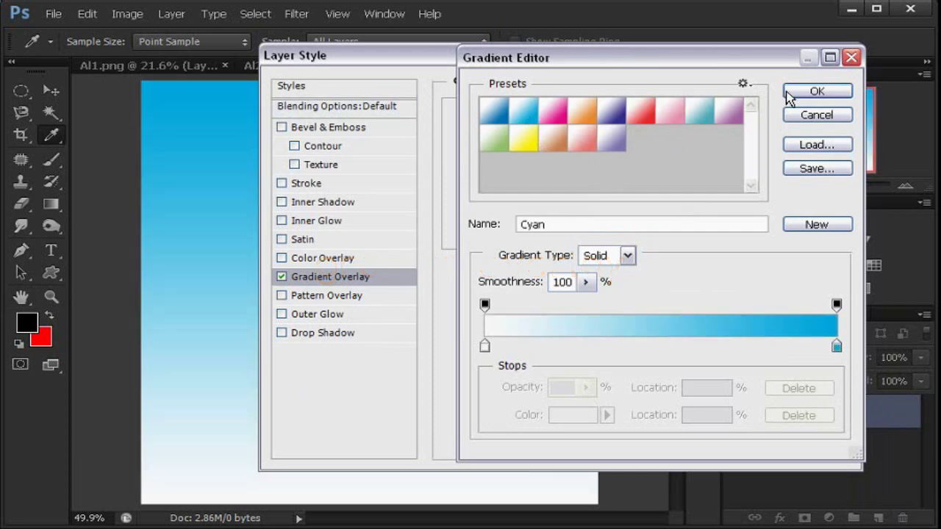
click(812, 92)
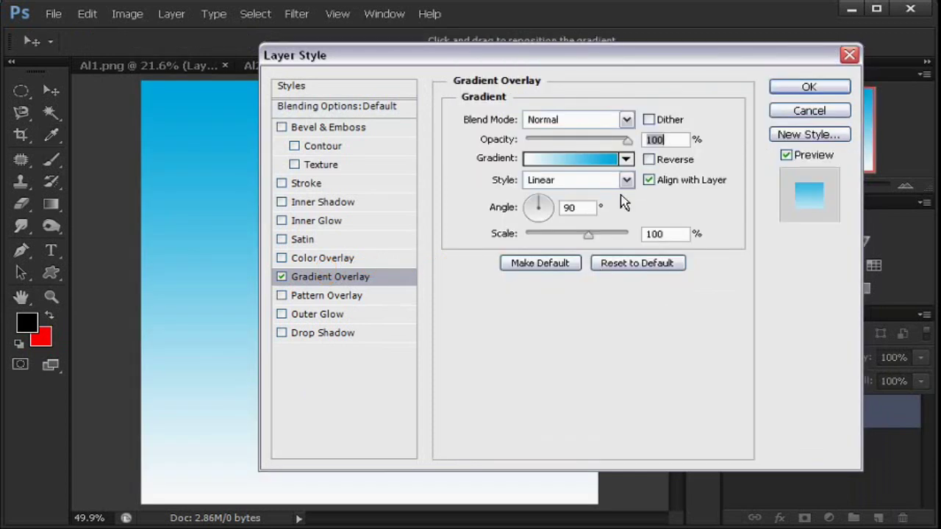
Change the gradient's right-hand colour stop from cyan to gray
click(598, 166)
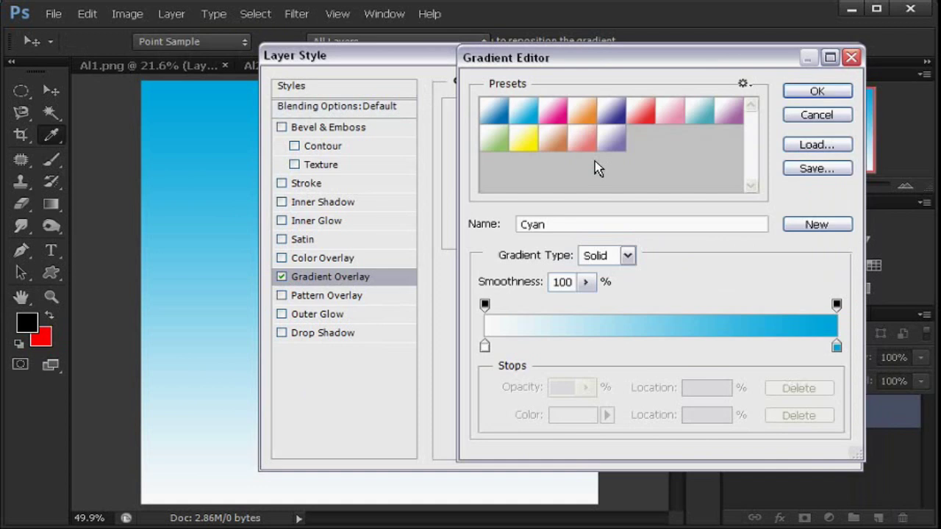
click(836, 347)
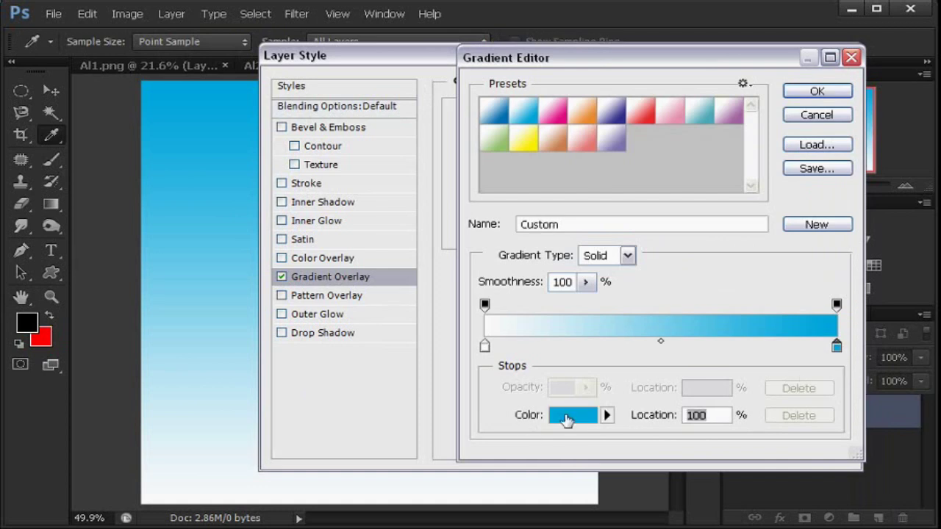
click(565, 423)
mouse_move(494, 244)
mouse_down()
mouse_move(482, 271)
mouse_move(483, 253)
mouse_up()
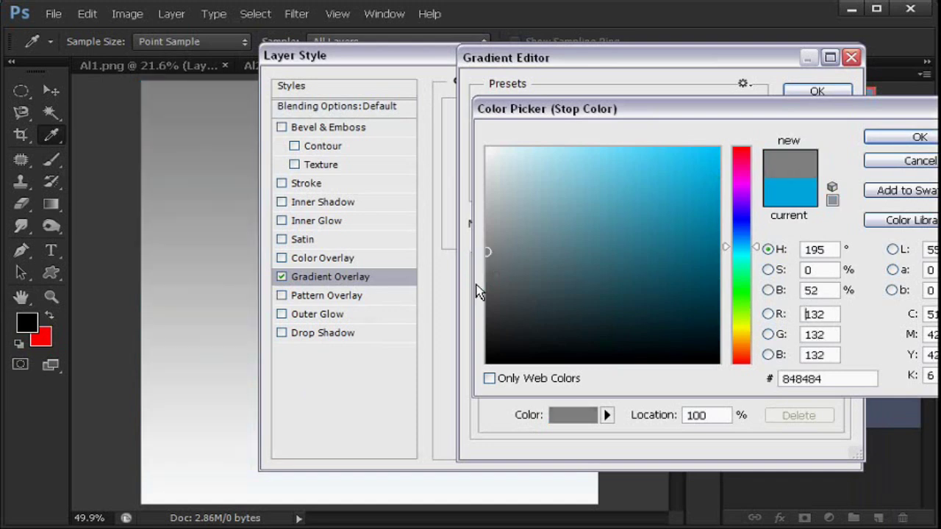
click(906, 137)
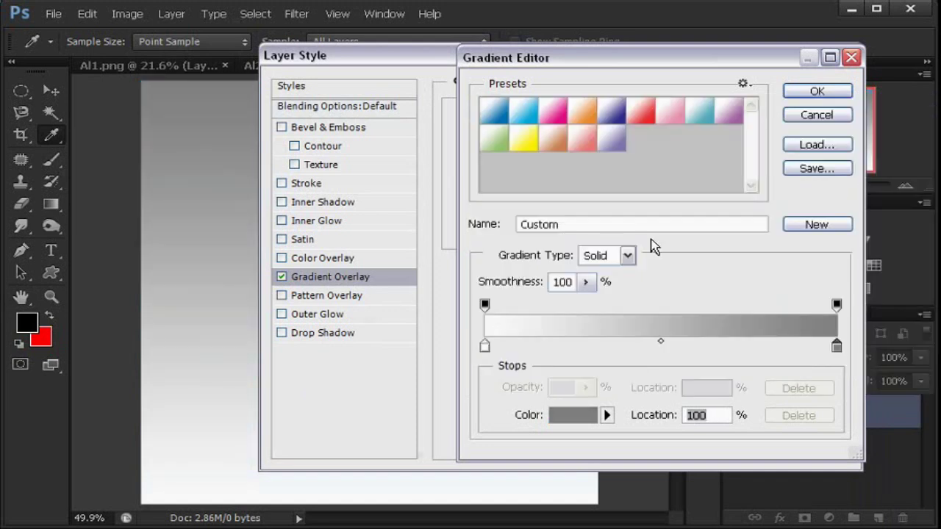
click(816, 90)
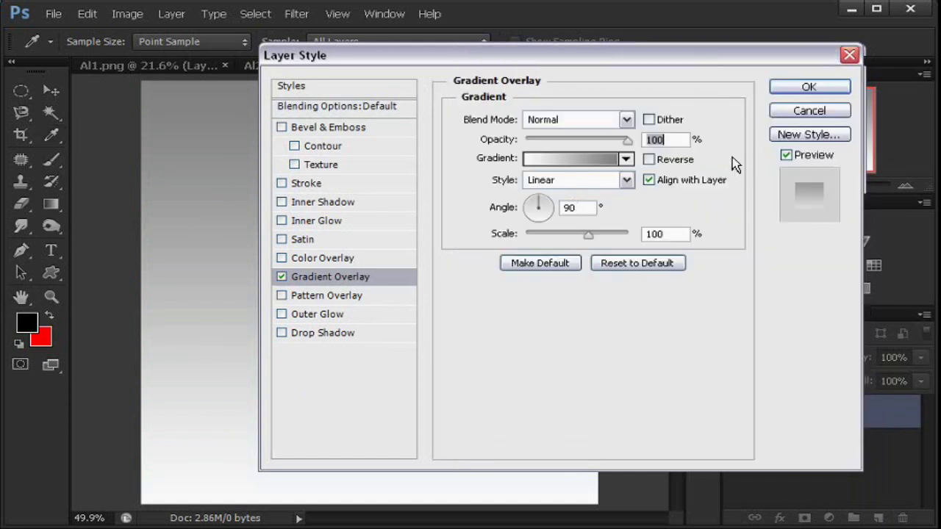
Make the gradient Radial and enlarge its scale to about 120%
click(573, 183)
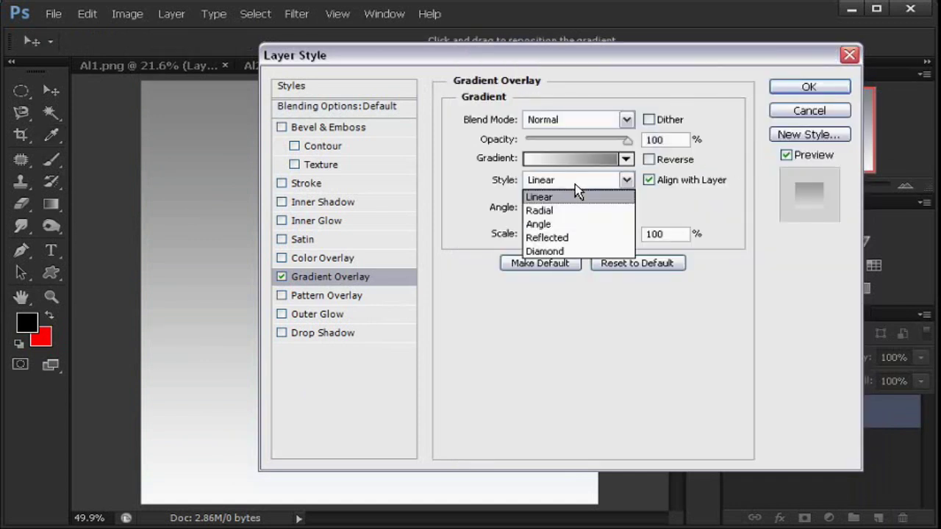
click(575, 212)
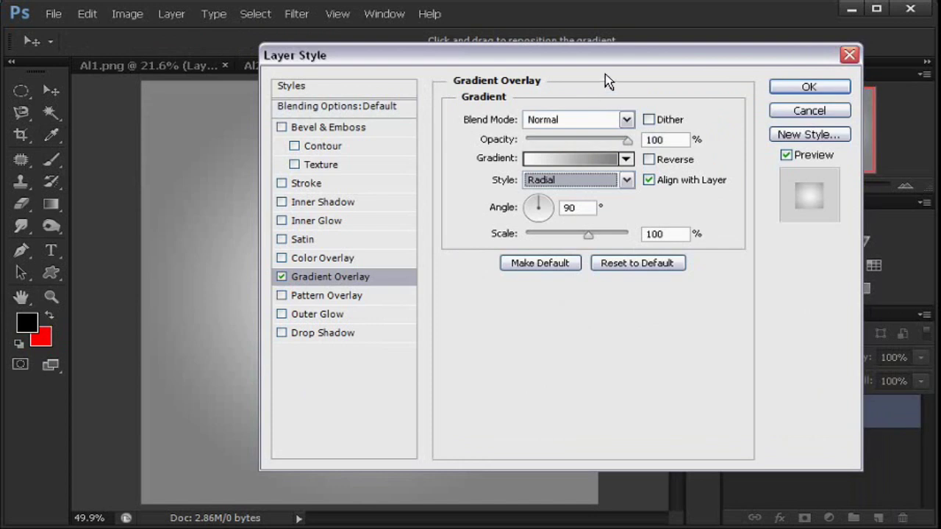
drag(624, 46, 665, 528)
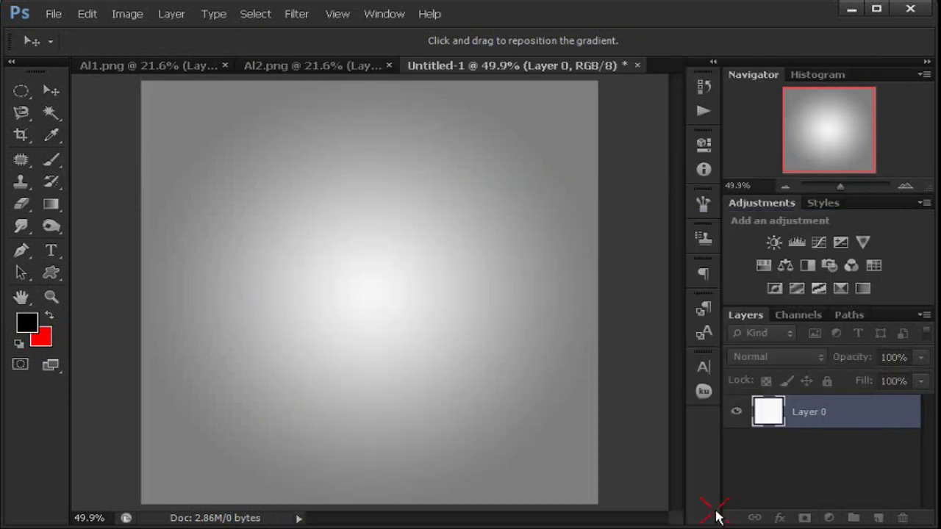
drag(719, 517, 749, 80)
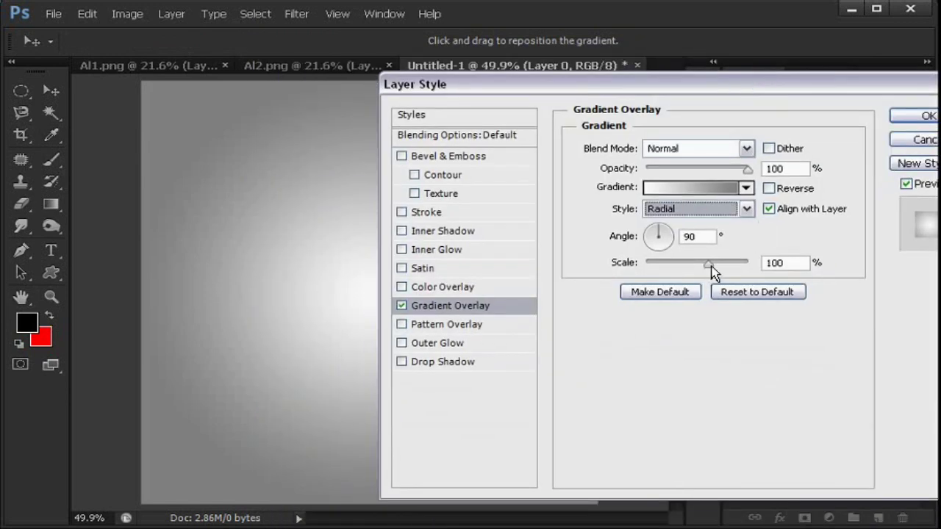
drag(709, 265, 725, 267)
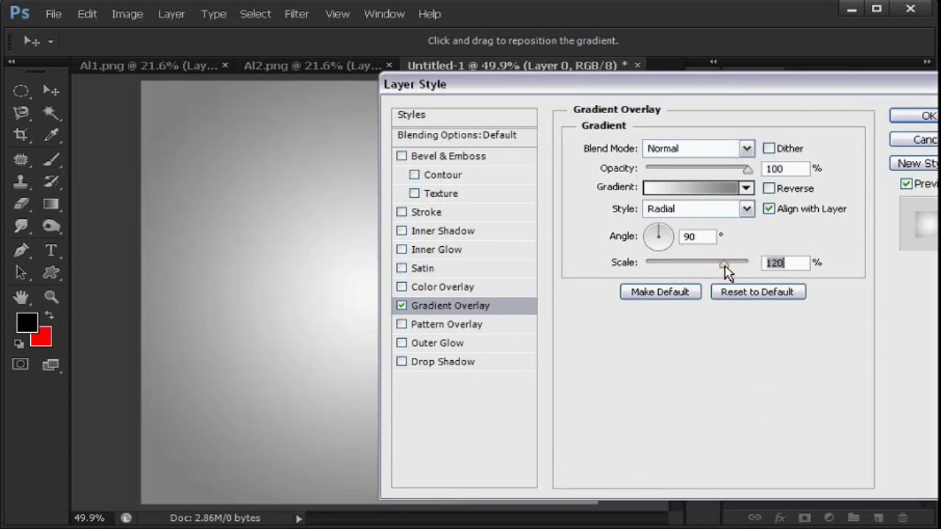
Set the end stop to darker gray 5f5f5f and apply the radial Gradient Overlay
click(697, 188)
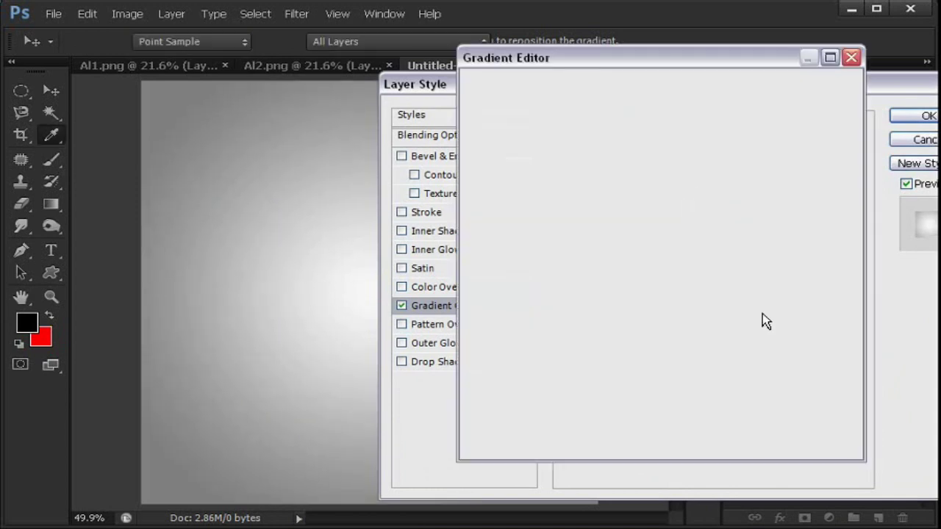
click(836, 347)
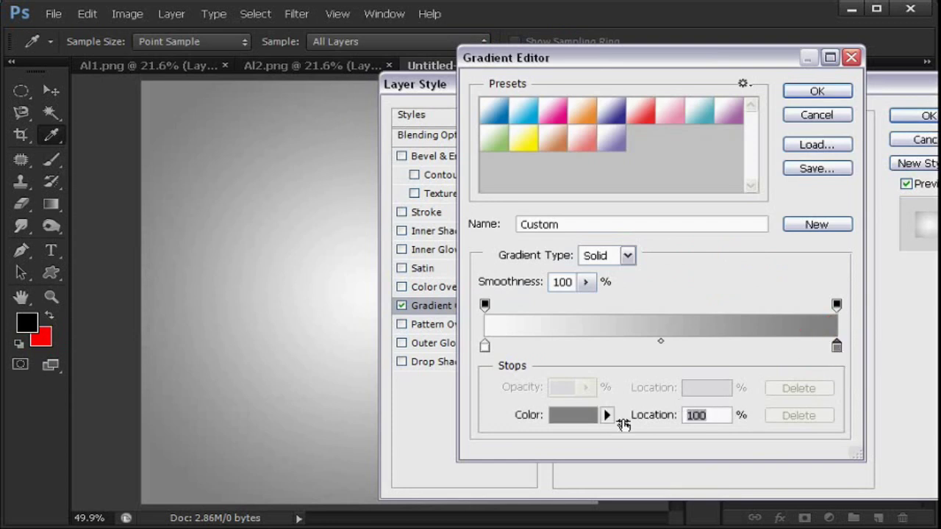
click(558, 419)
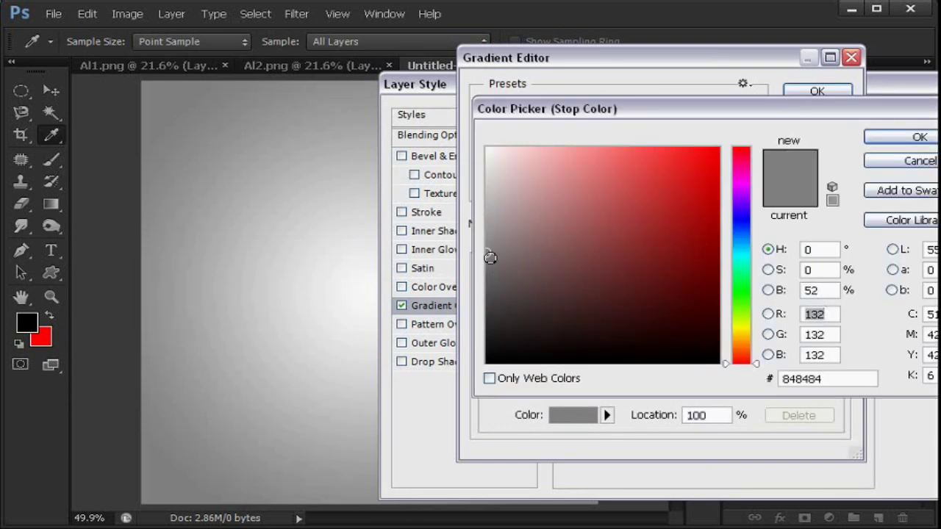
click(490, 271)
drag(490, 271, 485, 297)
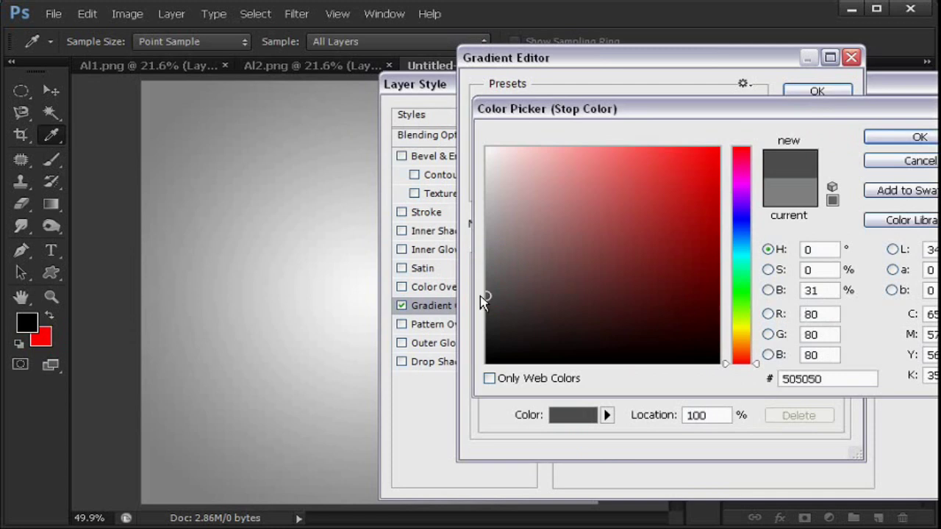
click(486, 277)
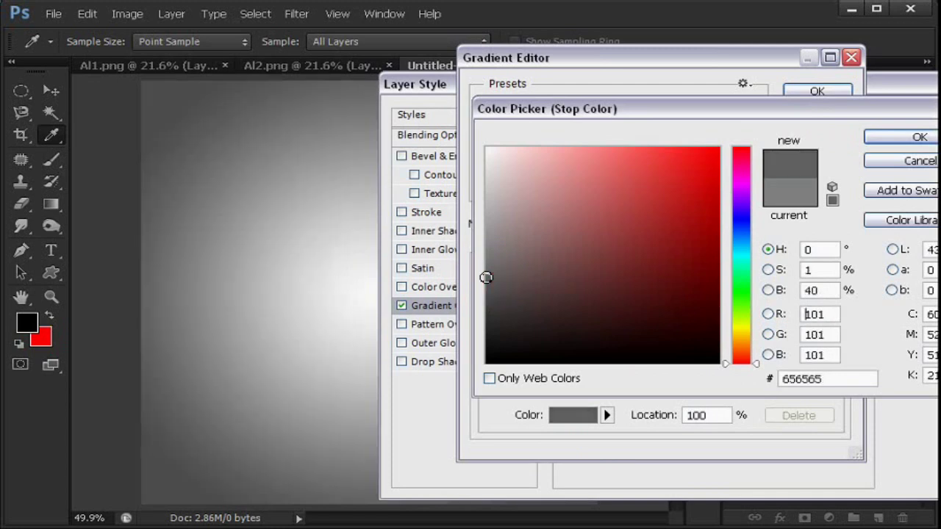
drag(486, 277, 485, 283)
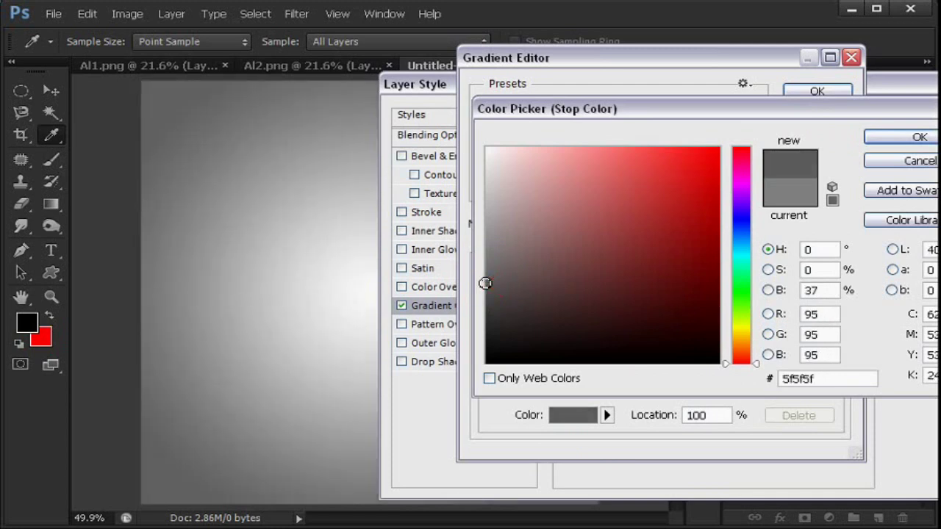
click(899, 139)
click(824, 93)
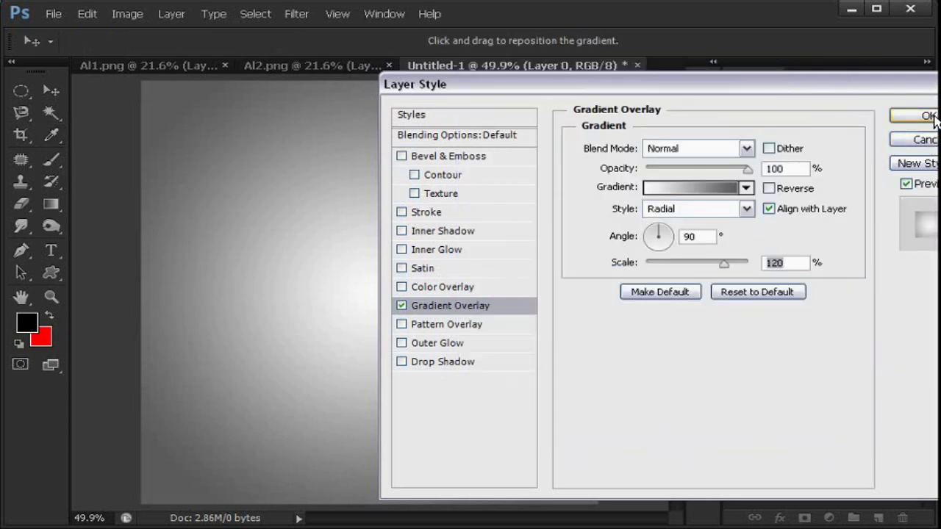
drag(765, 79, 677, 83)
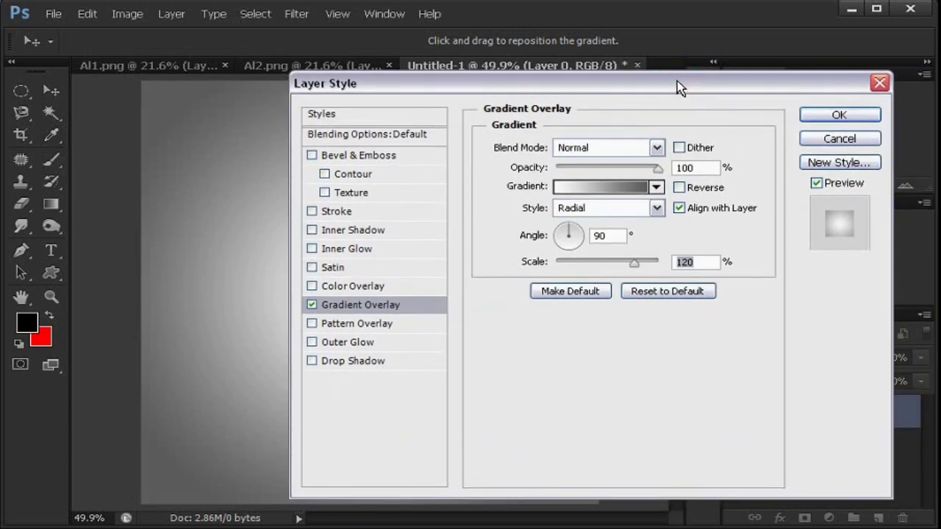
click(836, 117)
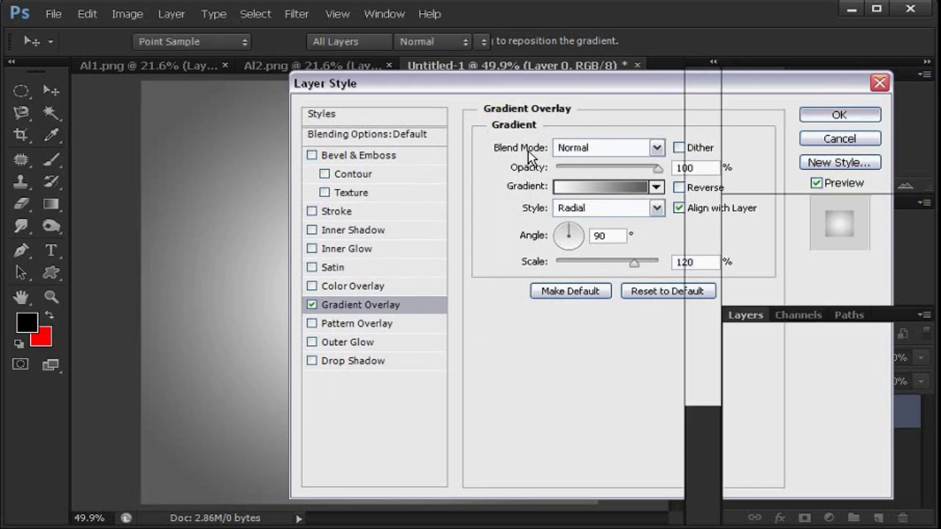
Drag the Al1.png front-facing portrait into Untitled-1 with the Move tool
click(320, 66)
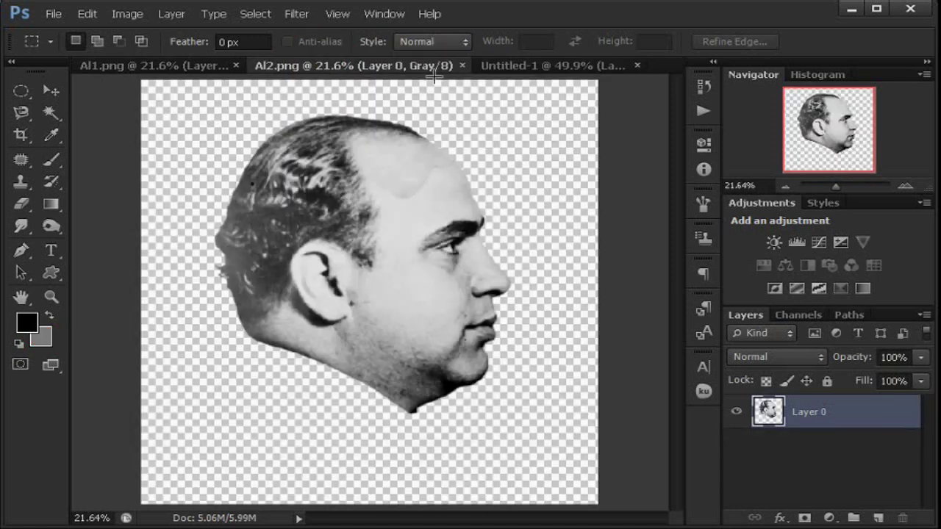
click(120, 68)
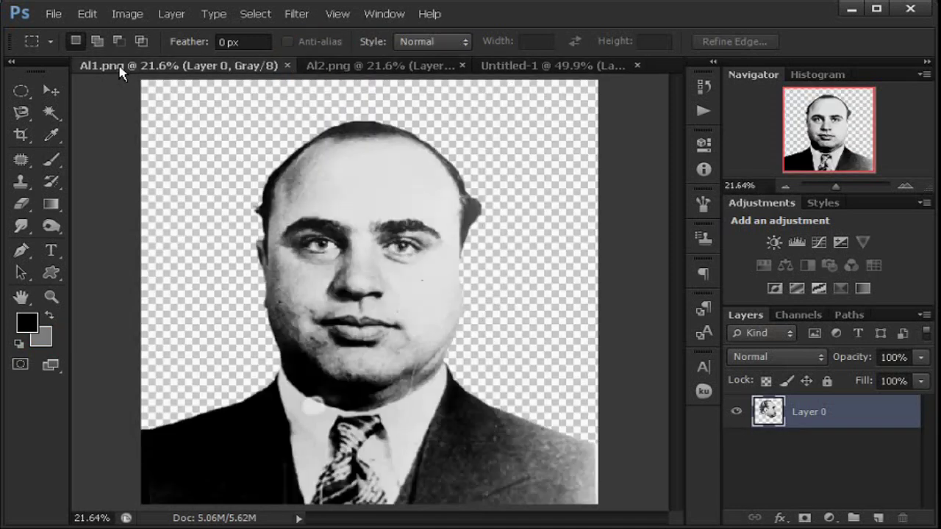
click(52, 91)
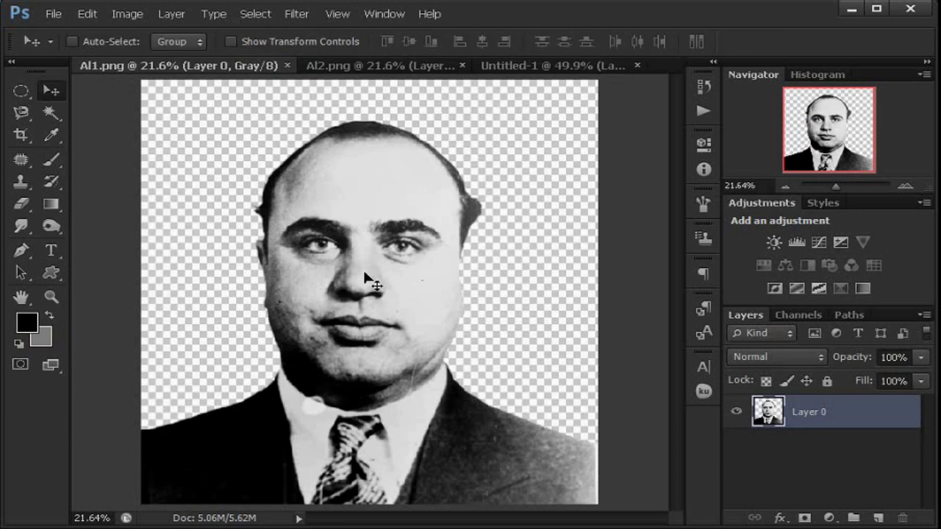
drag(397, 247, 368, 324)
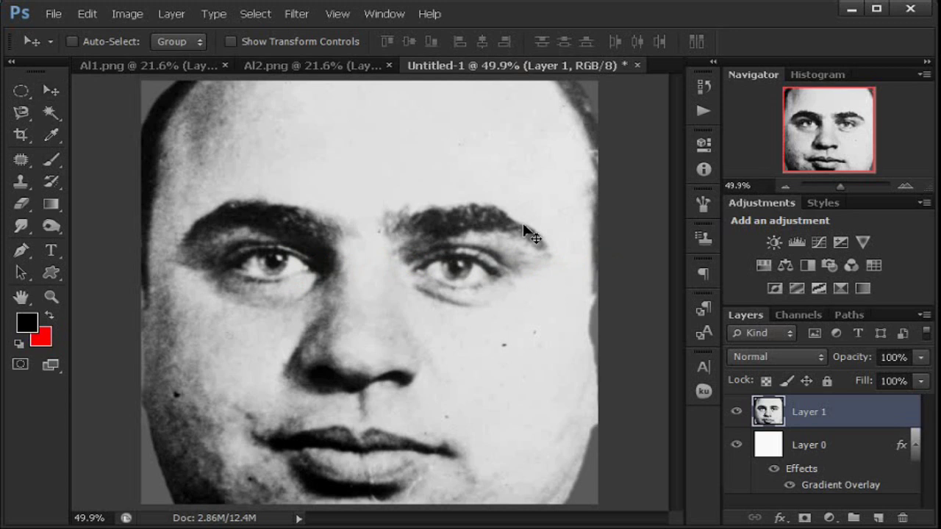
Scale the portrait layer proportionally to 60% and move it up toward the top
key(ctrl+t)
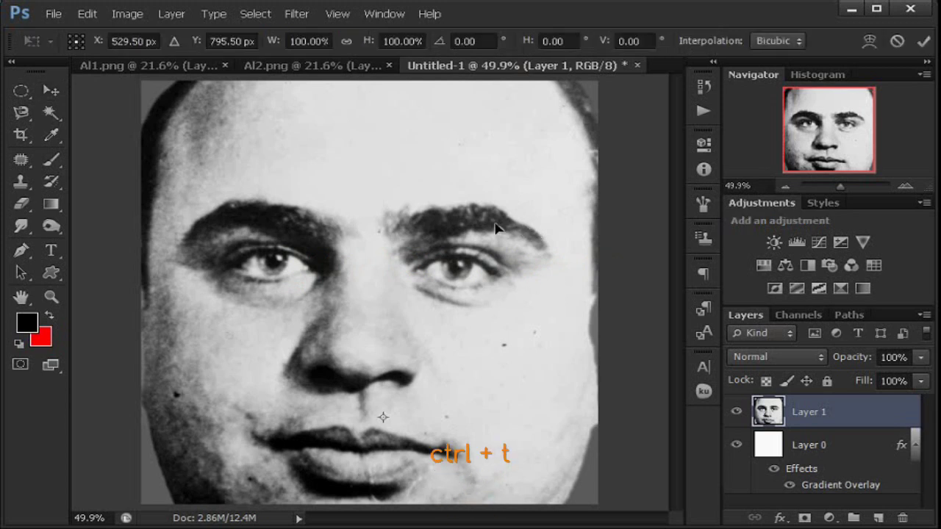
click(346, 42)
double_click(321, 41)
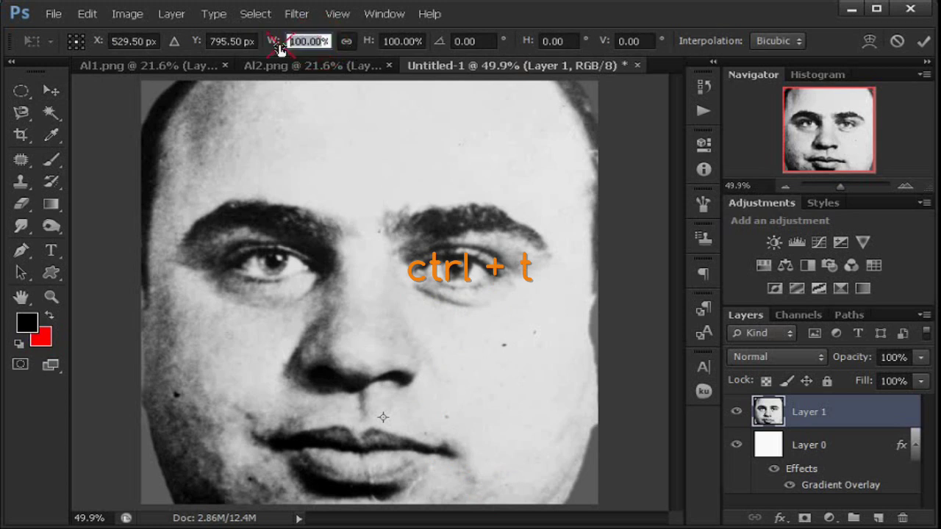
text(60)
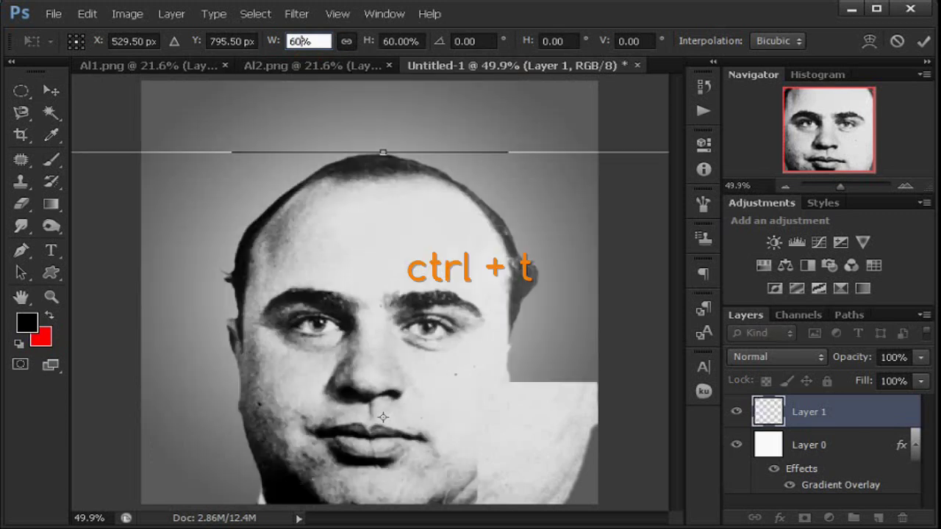
drag(407, 390, 405, 327)
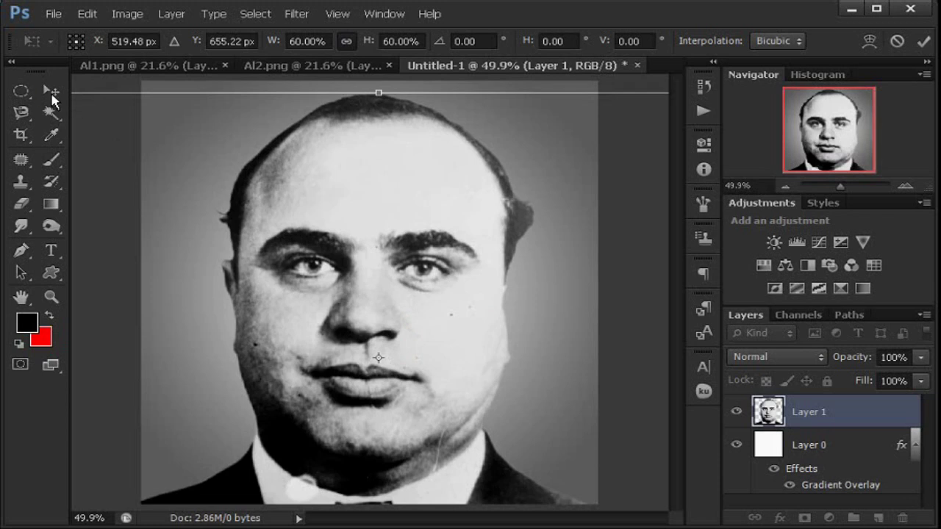
click(51, 94)
click(425, 228)
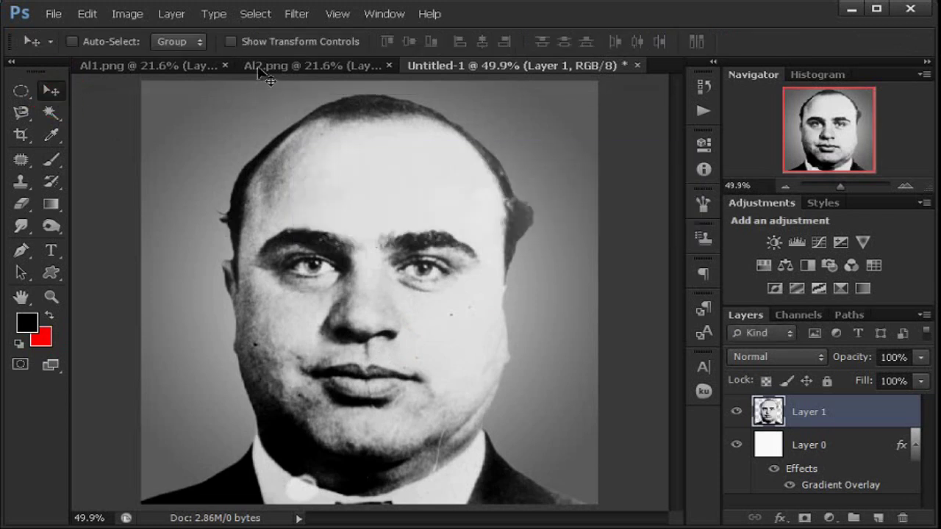
Close Al1.png, rename Layer 1 to Depan, and switch to Al2.png
click(141, 70)
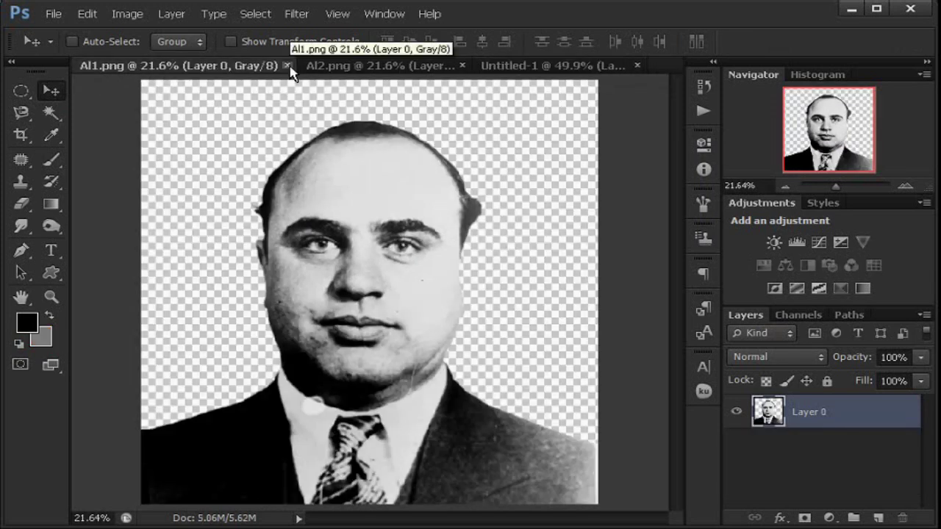
click(287, 66)
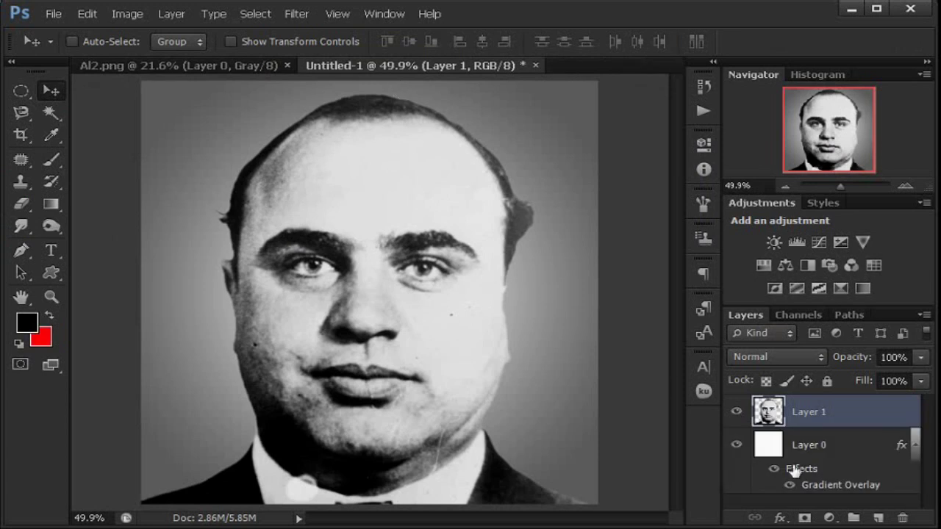
double_click(812, 413)
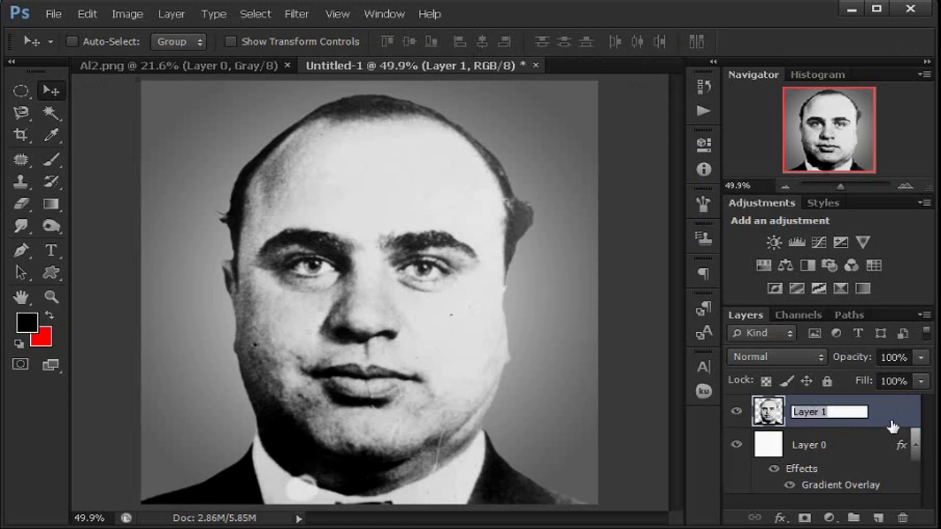
text(Depan)
key(Return)
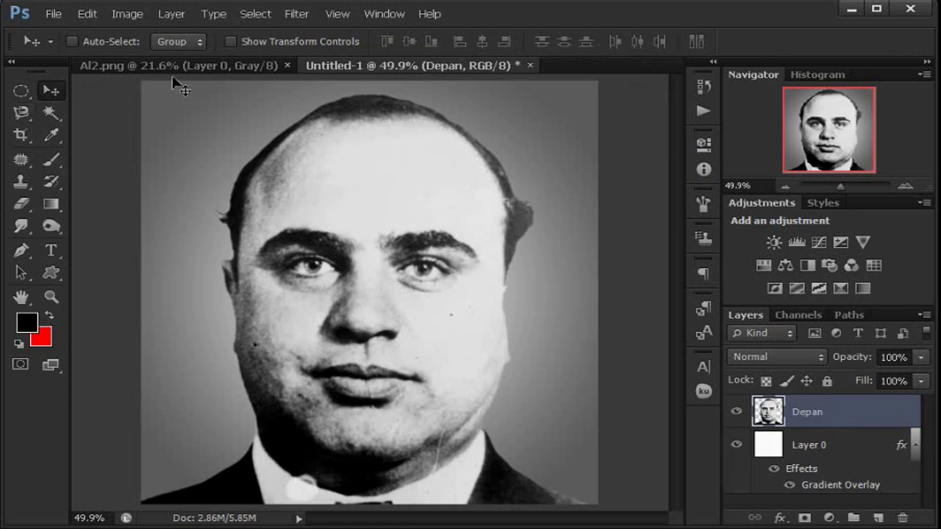
click(171, 65)
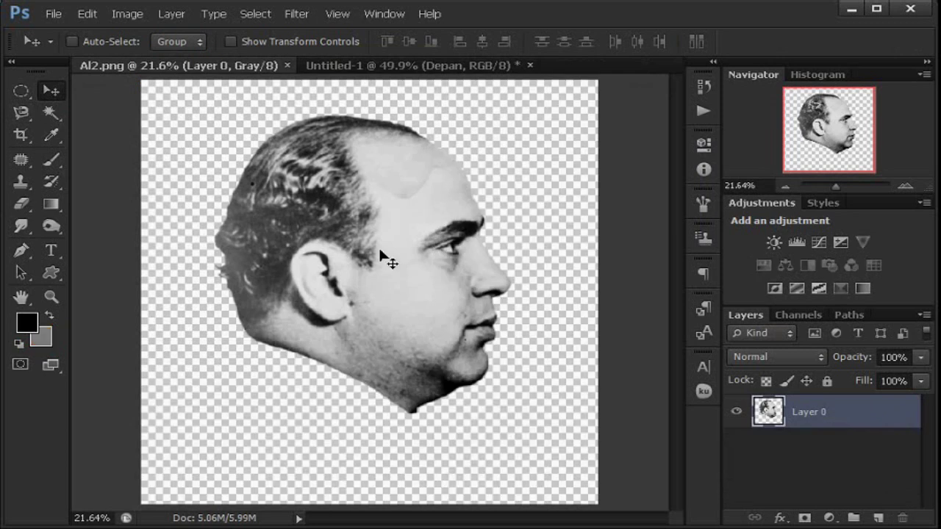
Drag the Al2.png profile head into Untitled-1, scale it to 60%, and move it up
drag(366, 203, 373, 274)
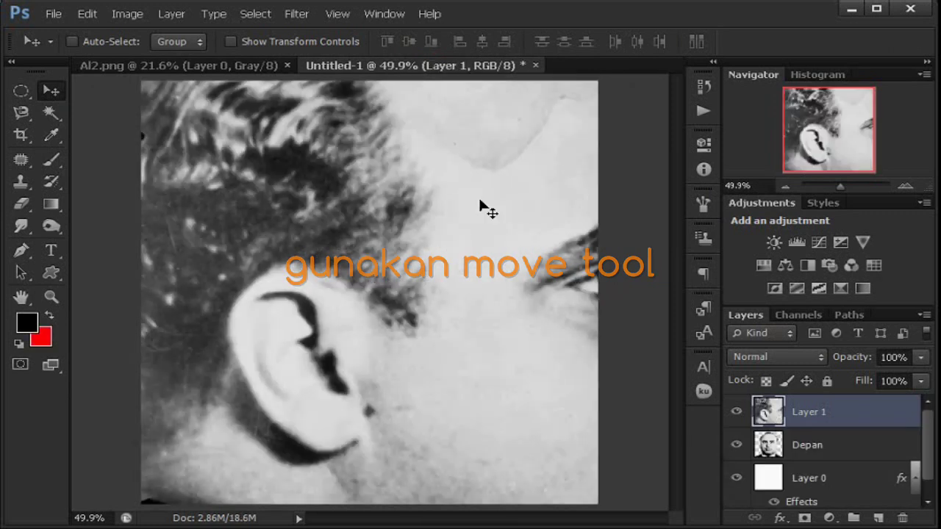
key(ctrl+t)
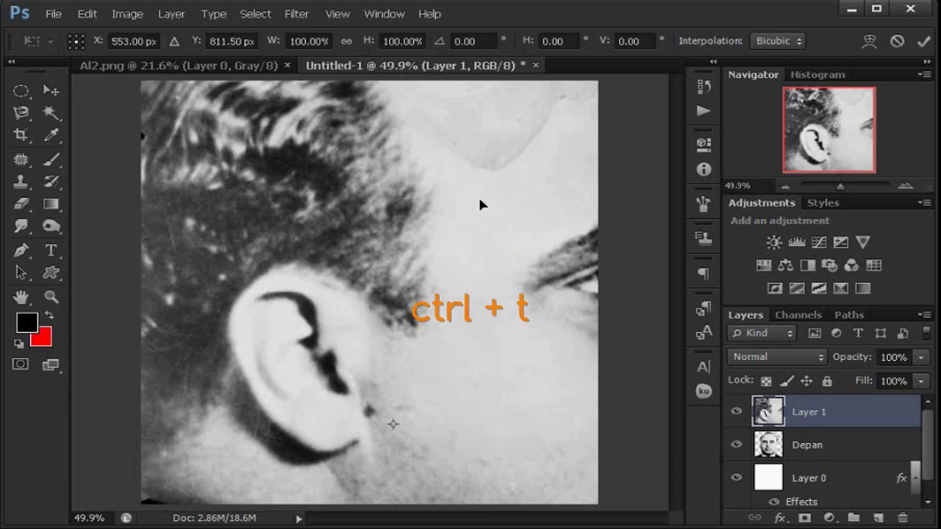
click(319, 42)
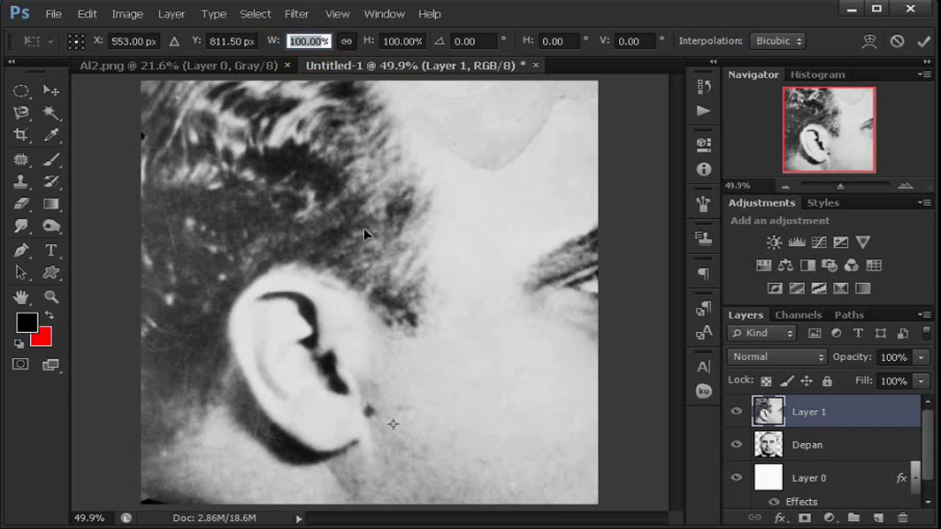
text(60)
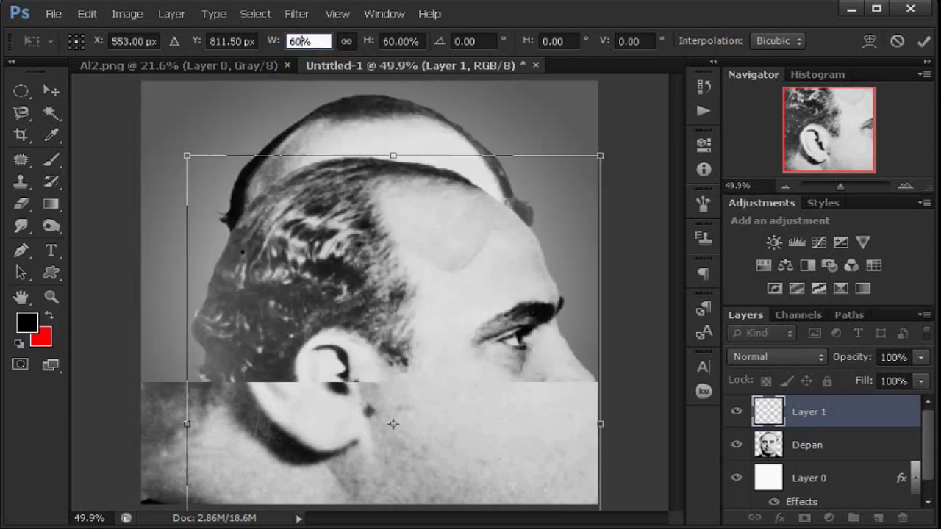
click(64, 89)
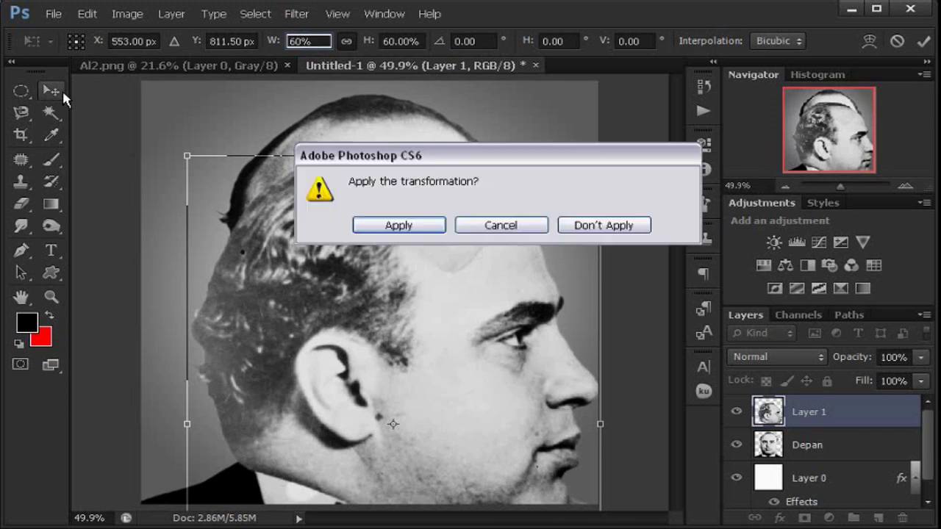
click(400, 228)
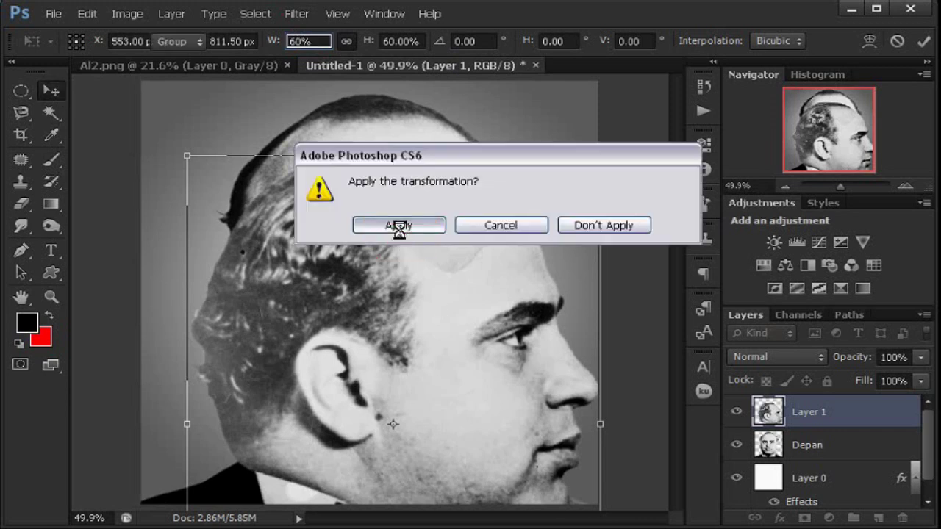
drag(396, 241, 397, 172)
click(168, 68)
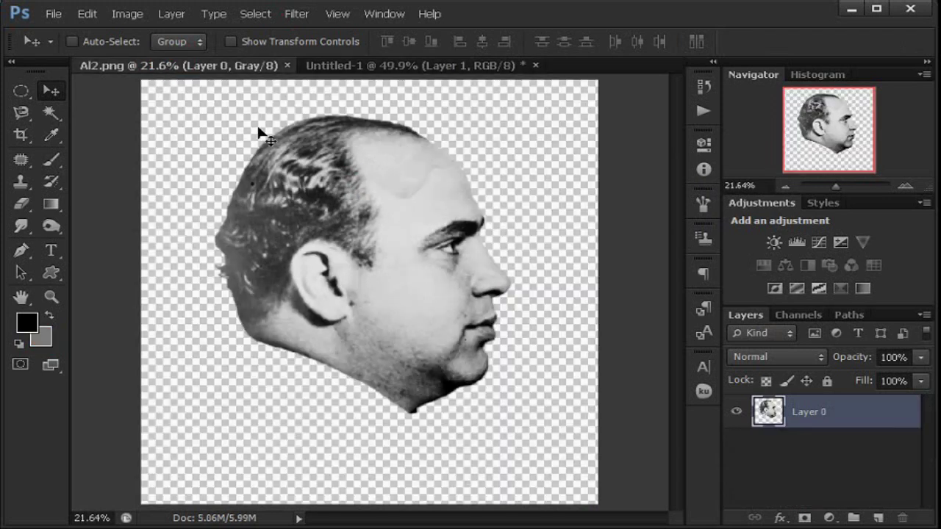
Close Al2.png, shift the profile head left, rename its layer Samping, and collapse panels
click(287, 65)
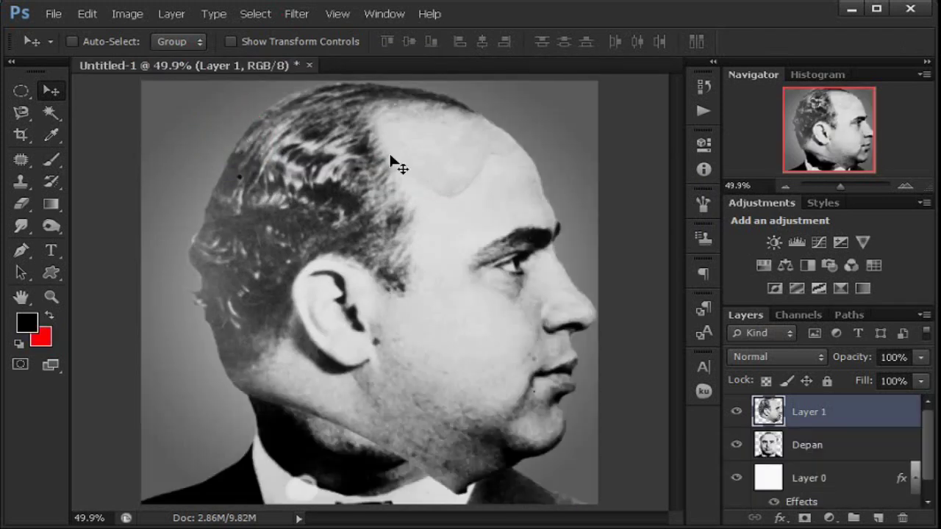
drag(412, 253, 307, 238)
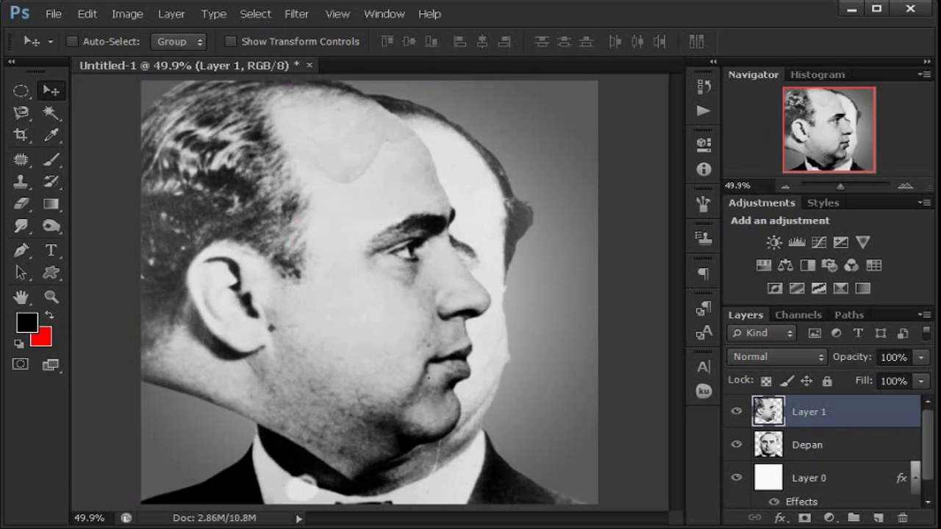
double_click(809, 414)
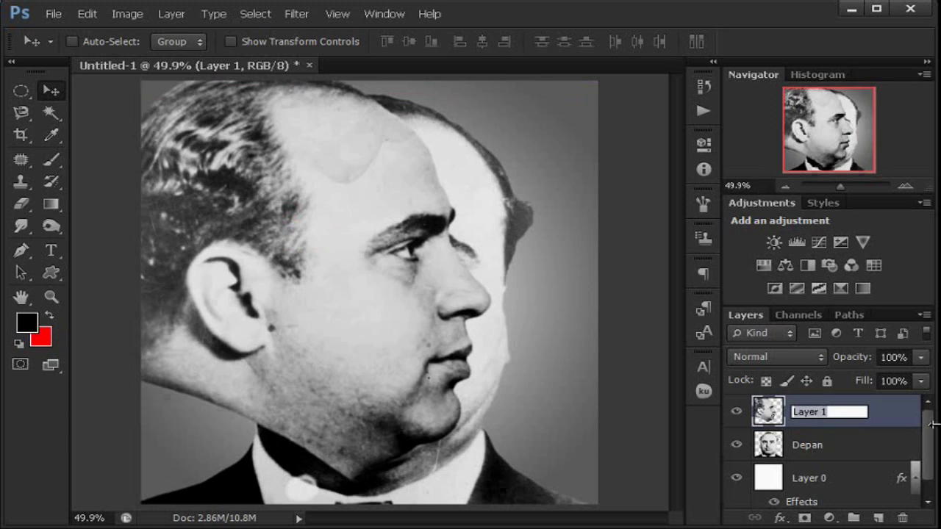
text(Samping)
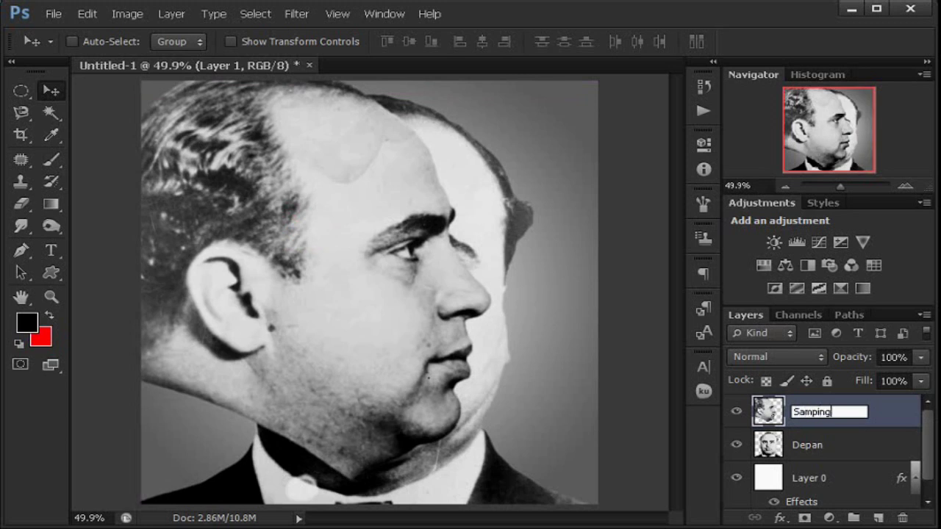
click(886, 414)
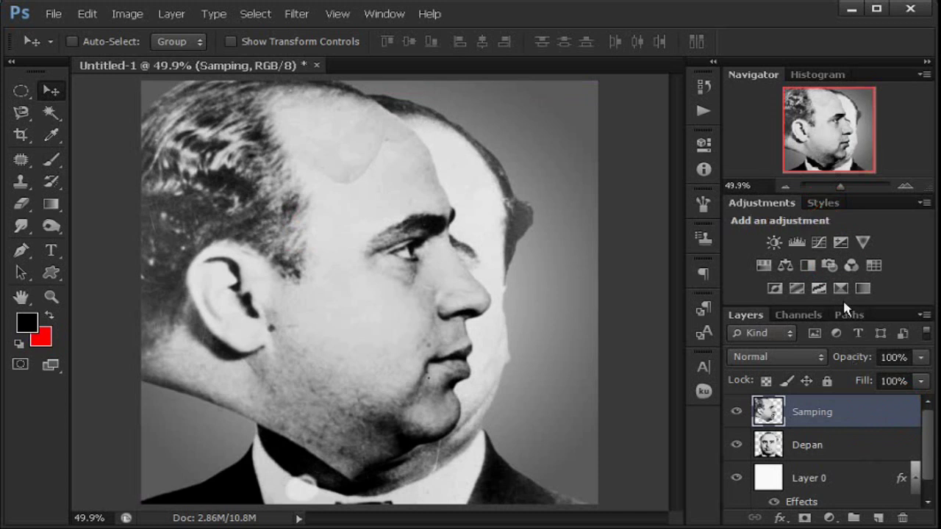
double_click(760, 206)
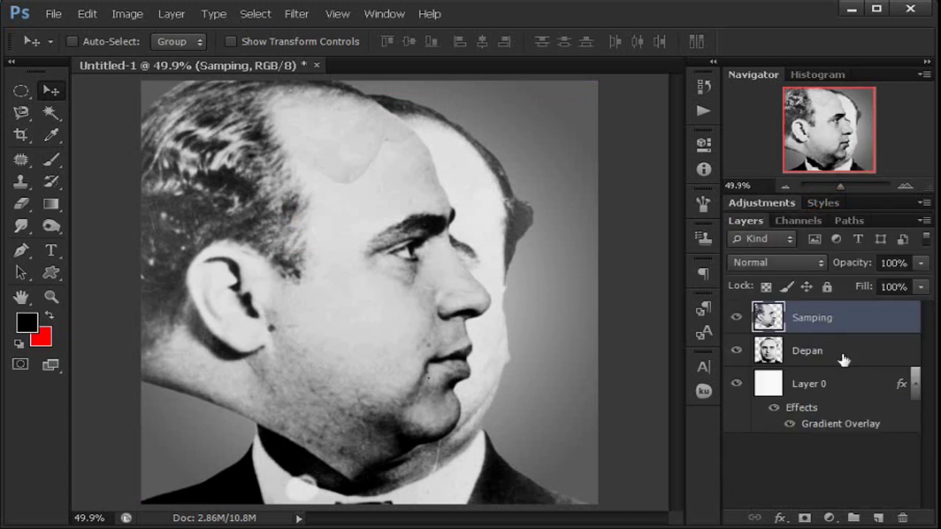
click(914, 387)
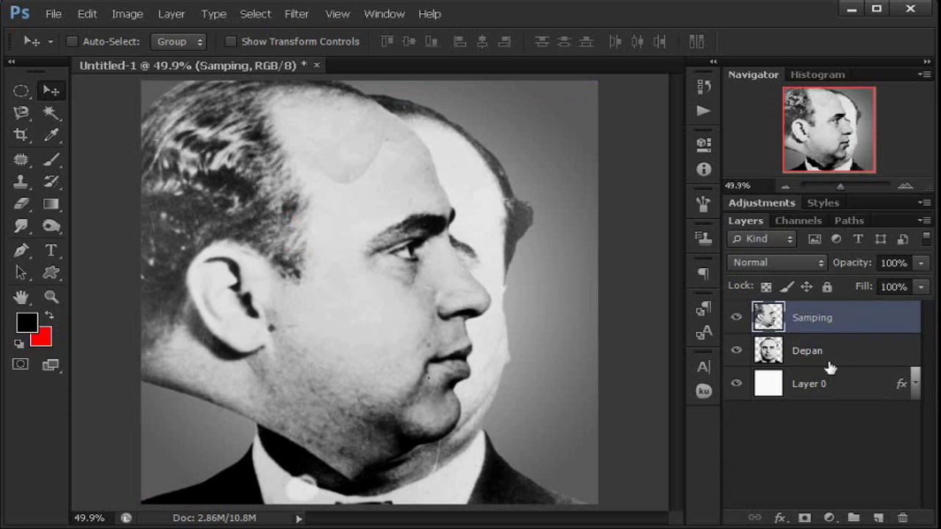
Lower the Samping layer's opacity to 43% and shift the profile face left and down
click(924, 264)
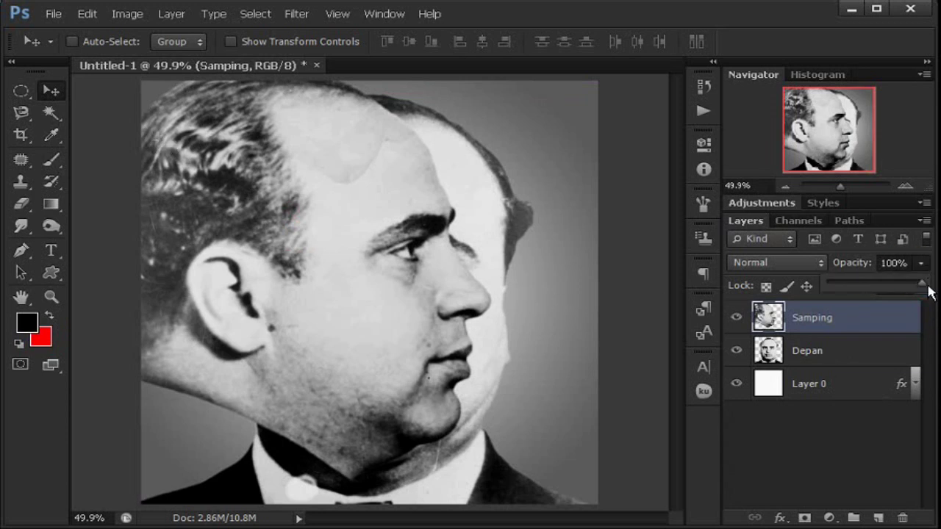
drag(925, 289, 870, 292)
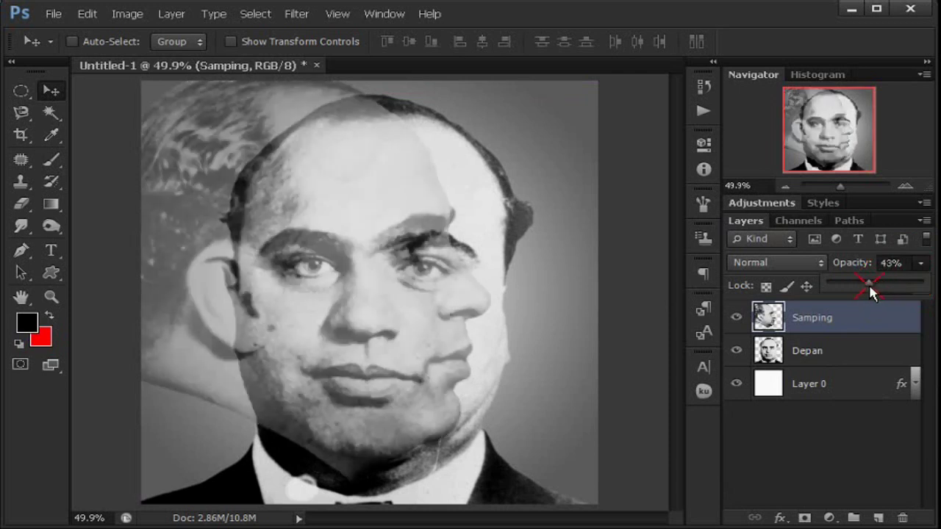
drag(361, 273, 285, 294)
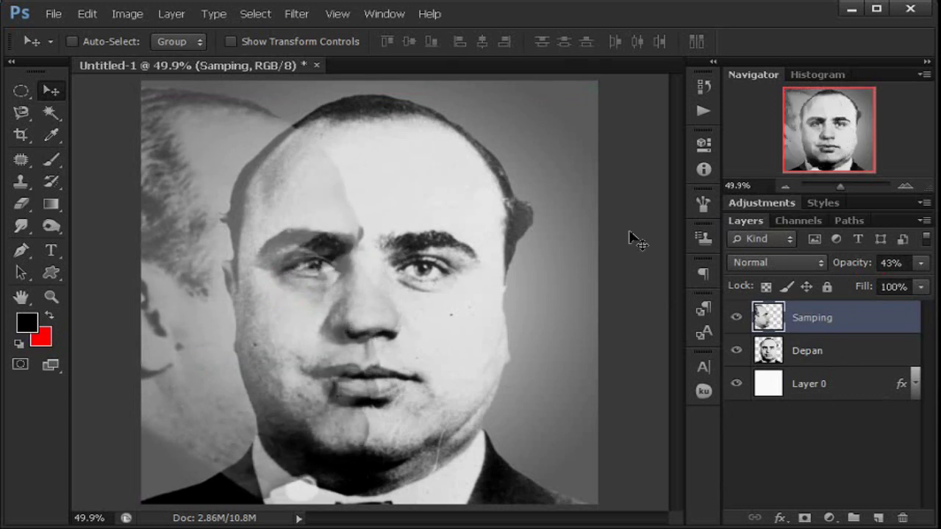
Rotate the Samping face about 1.80° clockwise, apply it, and nudge it into alignment with Depan
key(ctrl+t)
mouse_move(536, 448)
mouse_down()
mouse_move(525, 452)
mouse_move(536, 445)
mouse_up()
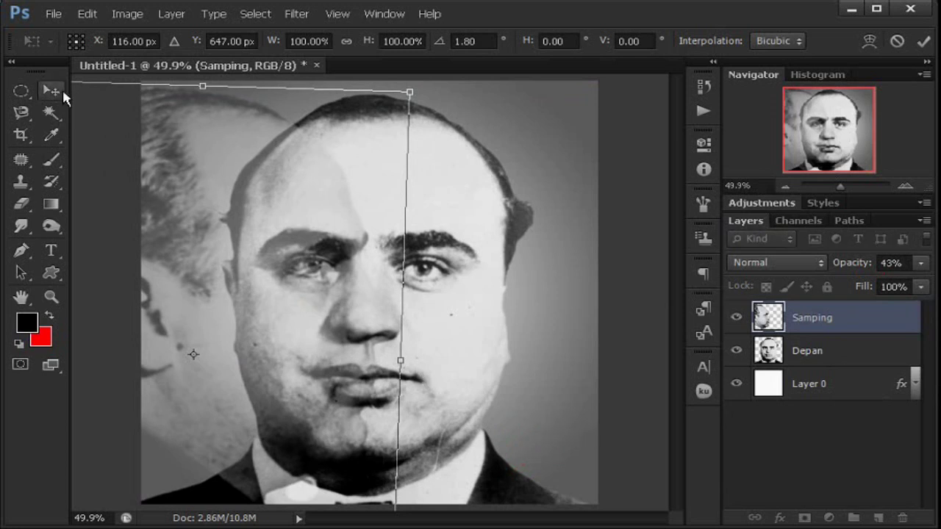
click(63, 92)
click(431, 228)
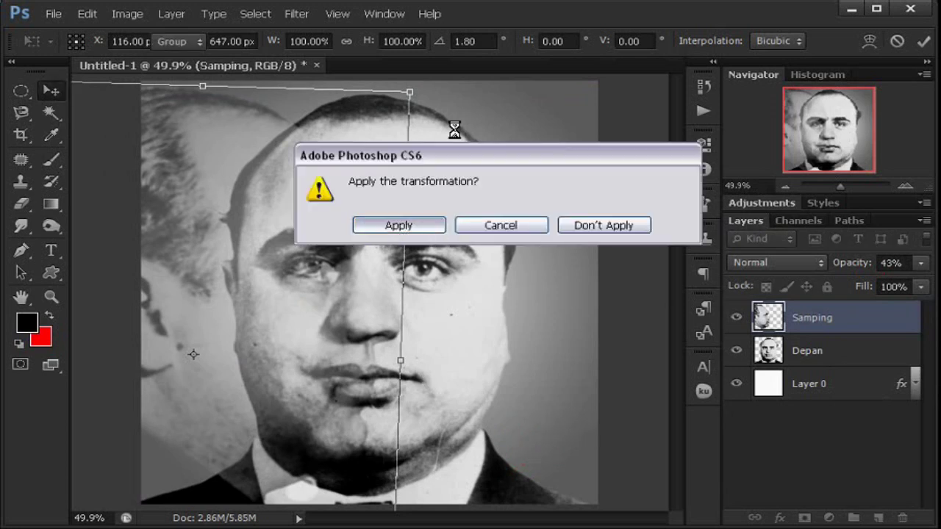
drag(452, 278, 464, 281)
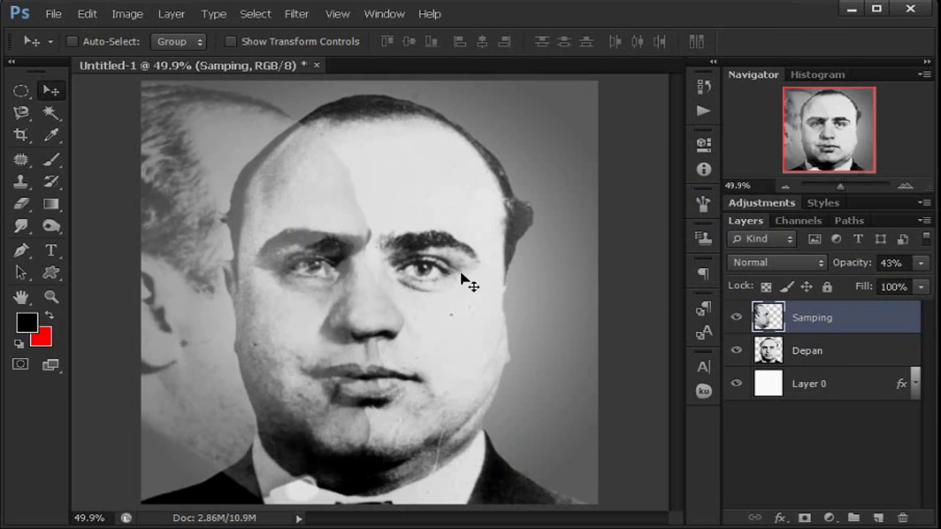
click(339, 16)
click(409, 170)
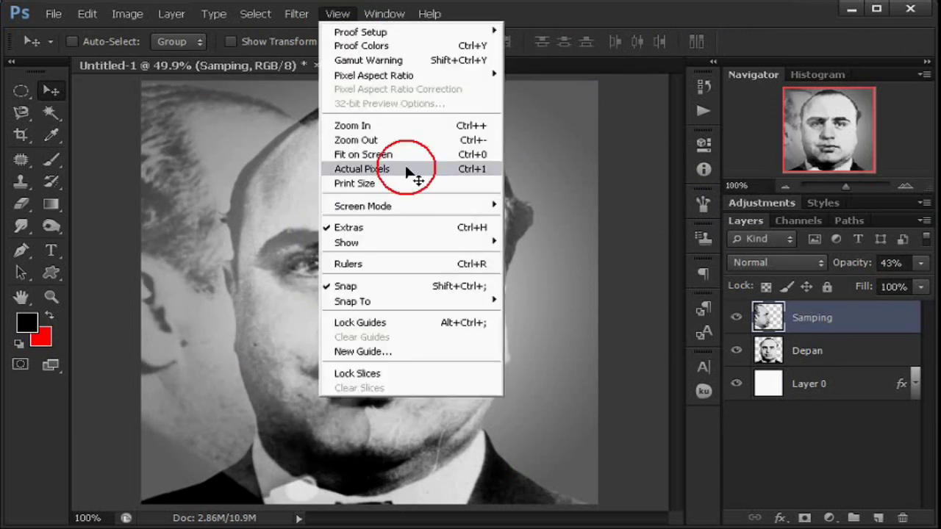
drag(832, 145, 825, 163)
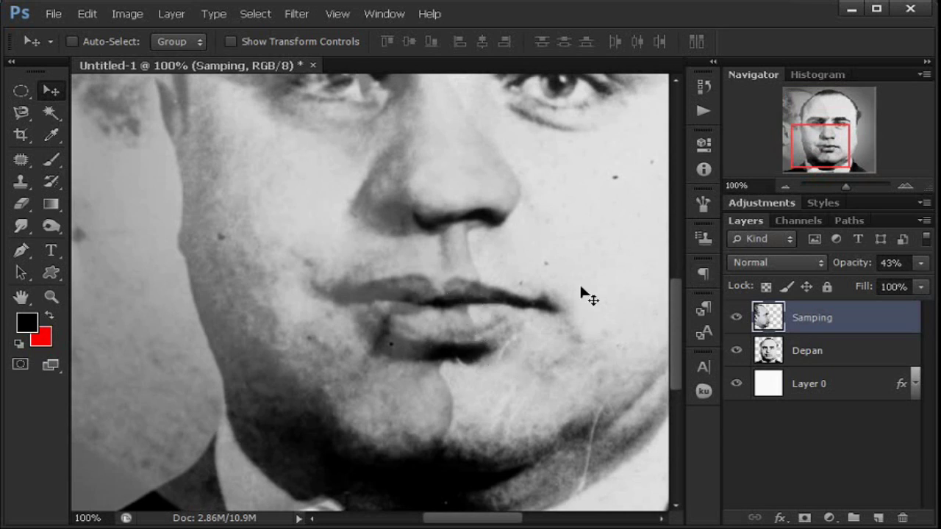
drag(677, 354, 672, 291)
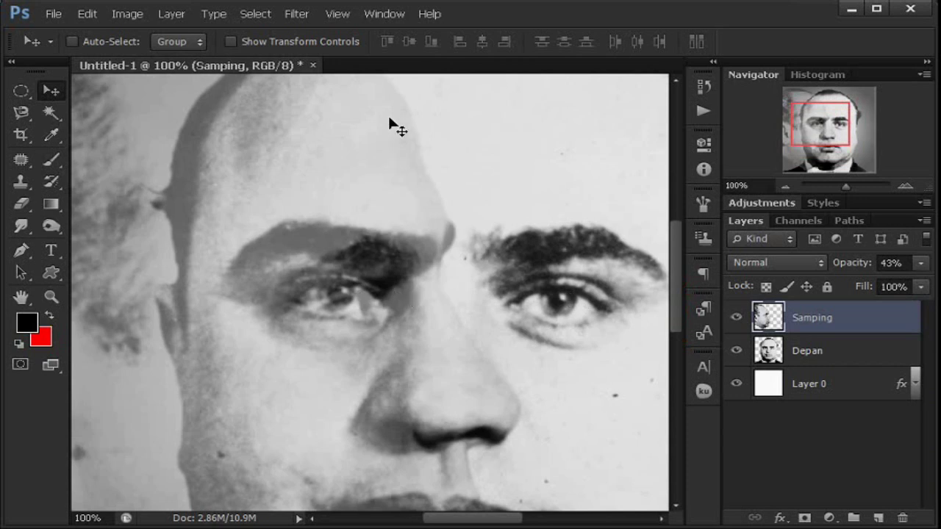
click(337, 14)
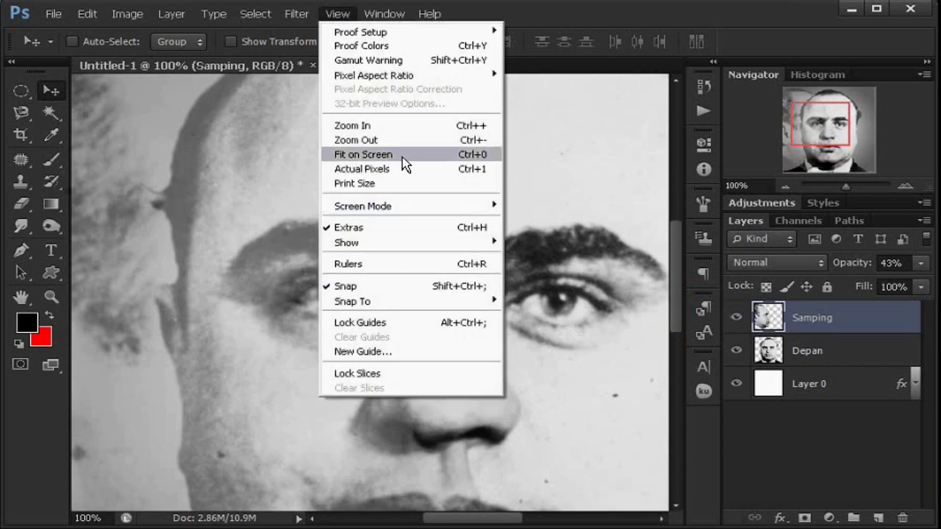
Fit the image on screen and raise the Samping layer's opacity to 100%
click(403, 156)
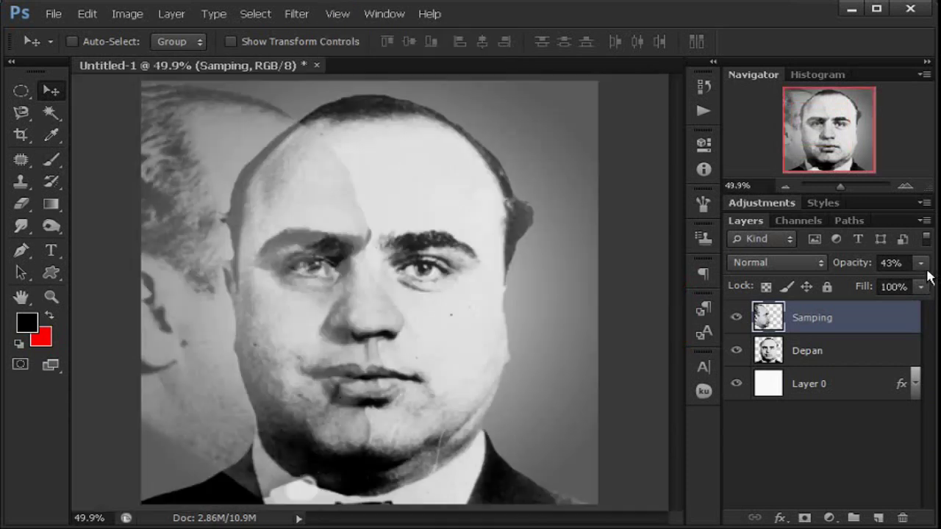
click(920, 263)
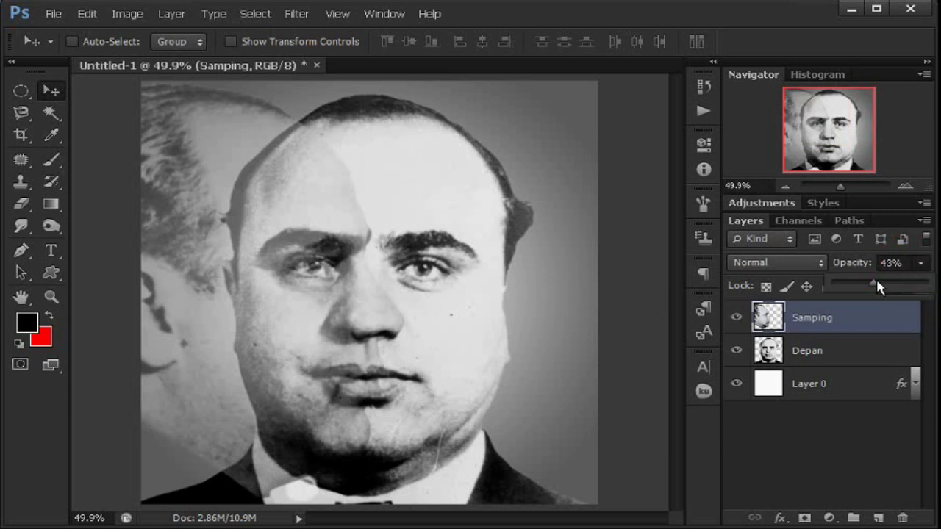
drag(877, 286, 939, 287)
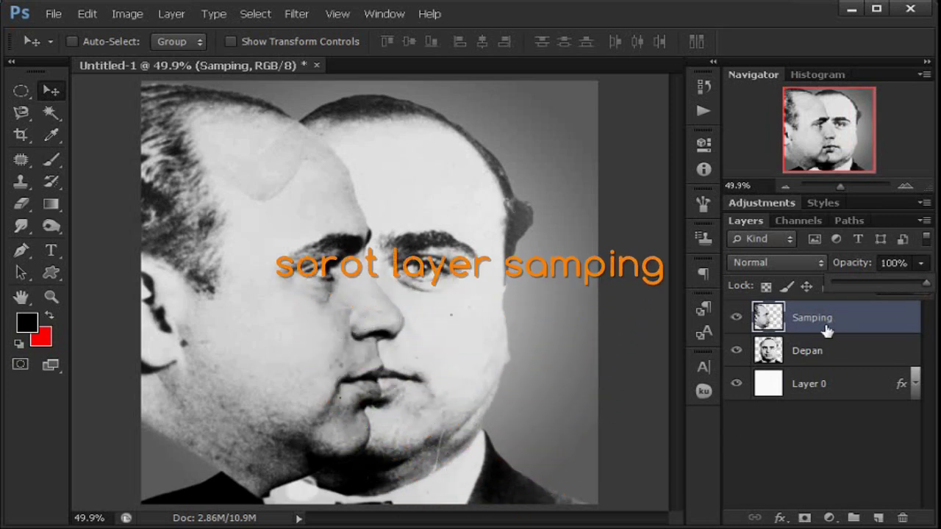
Load Samping's outline as a selection, add a layer mask to Depan, and toggle Samping's visibility to check
ctrl+click(769, 317)
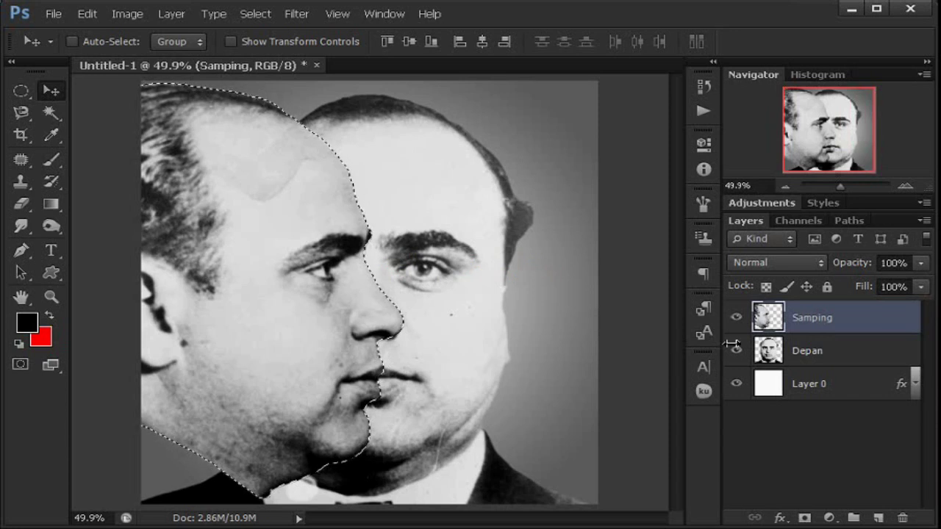
click(834, 358)
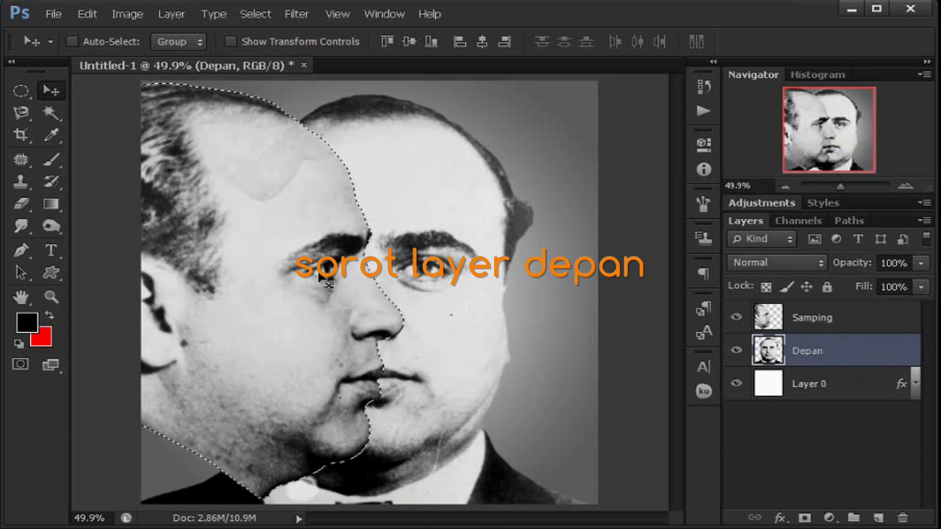
click(806, 518)
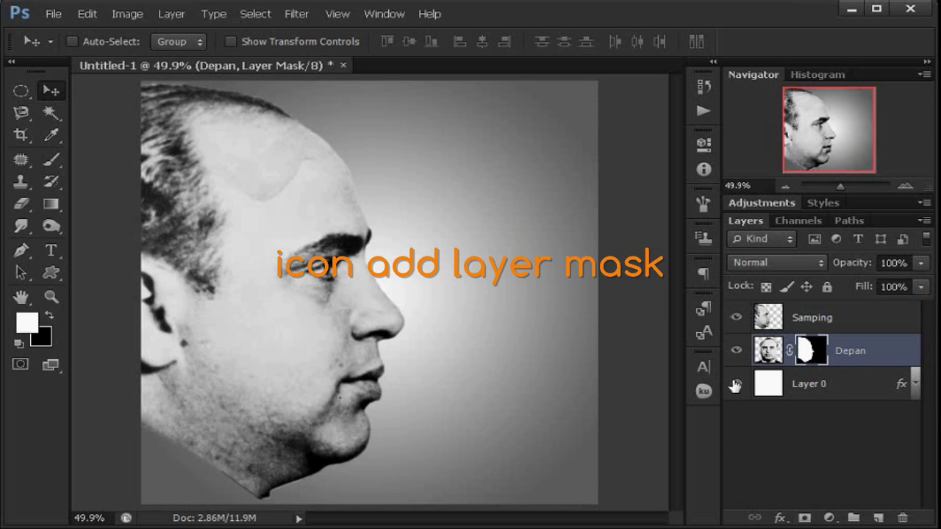
click(736, 320)
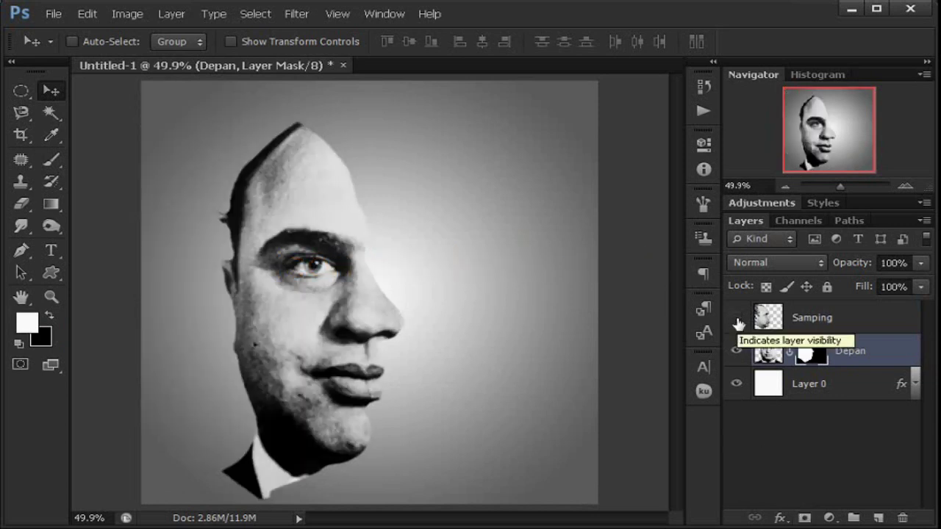
click(736, 321)
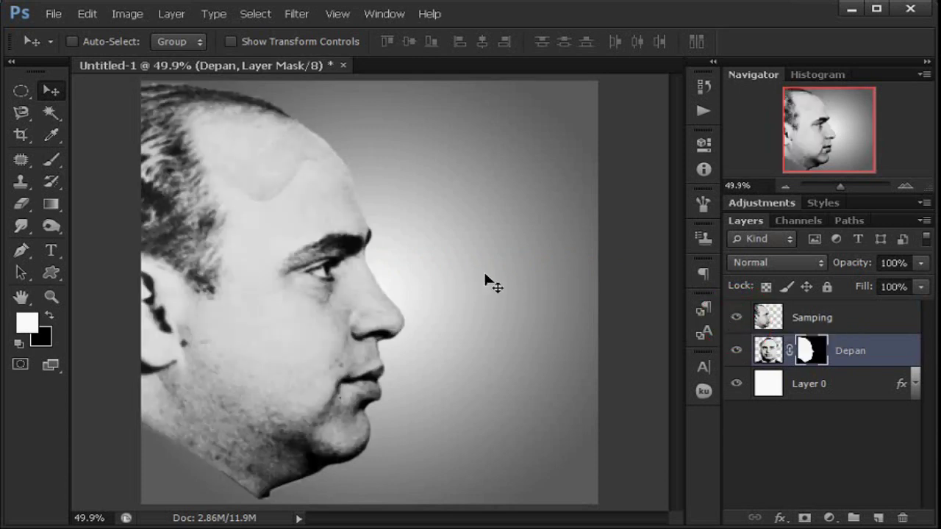
Add a mask to Samping from Depan's mask outline, test its opacity, then select both layers
ctrl+click(772, 356)
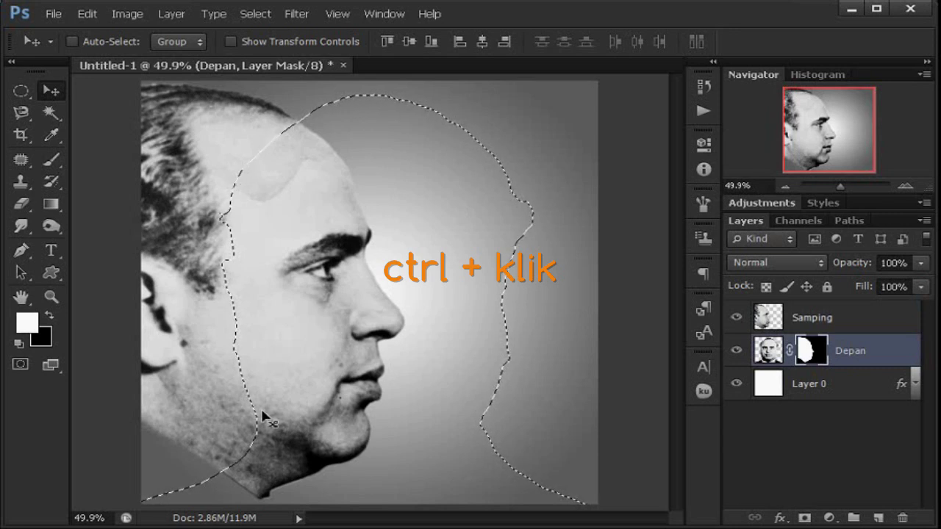
click(815, 318)
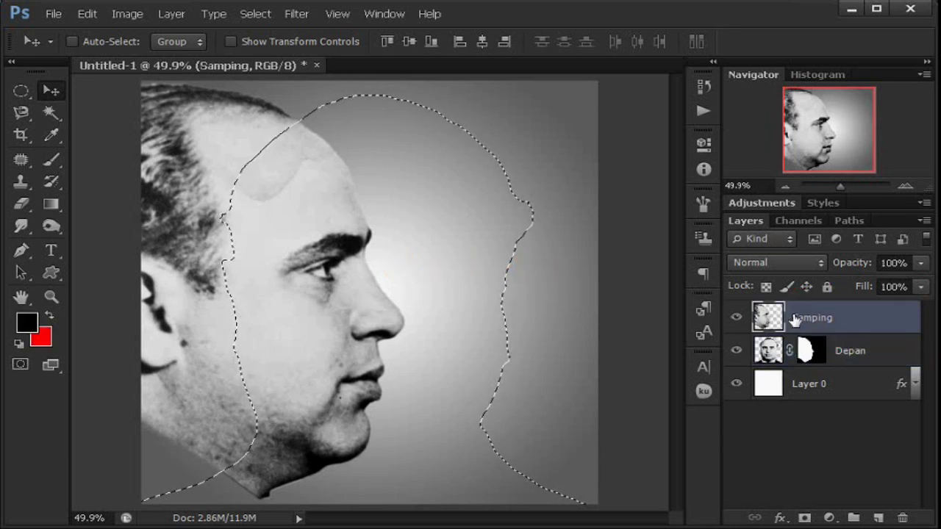
click(806, 519)
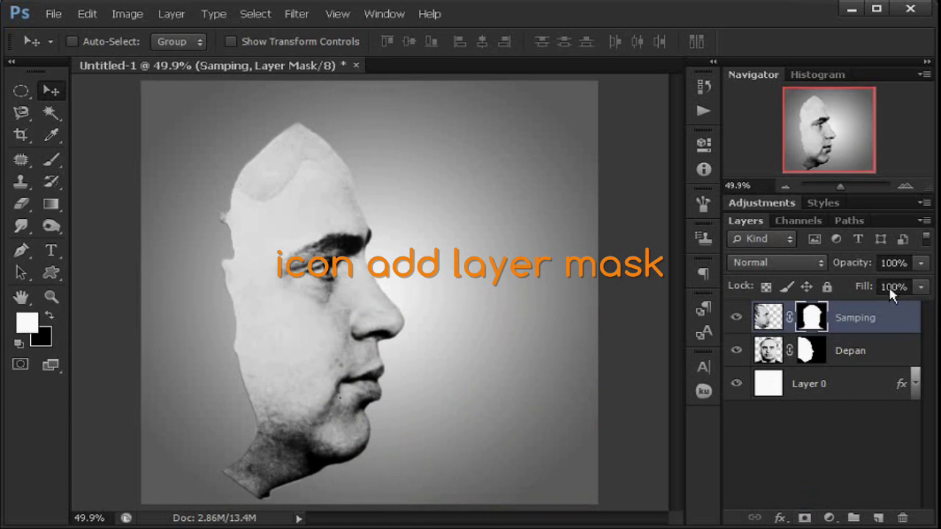
click(921, 264)
drag(925, 292, 939, 305)
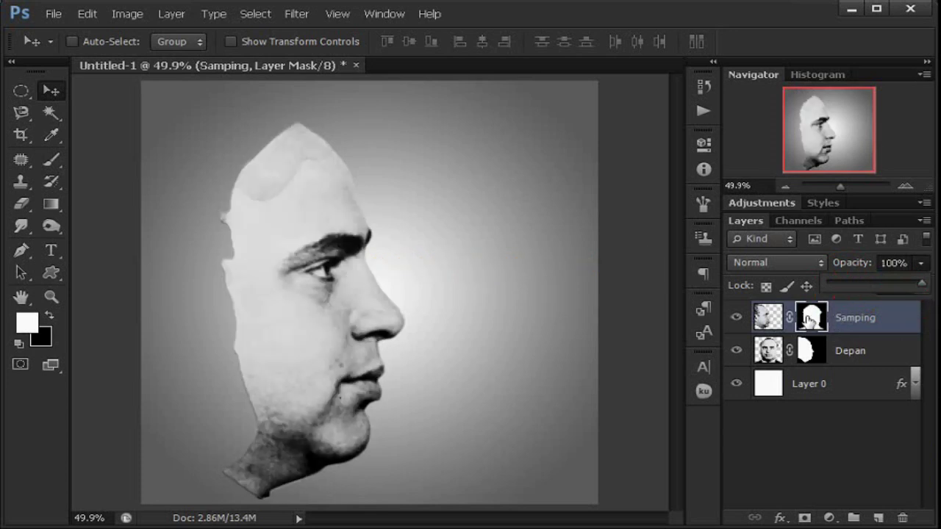
shift+click(882, 368)
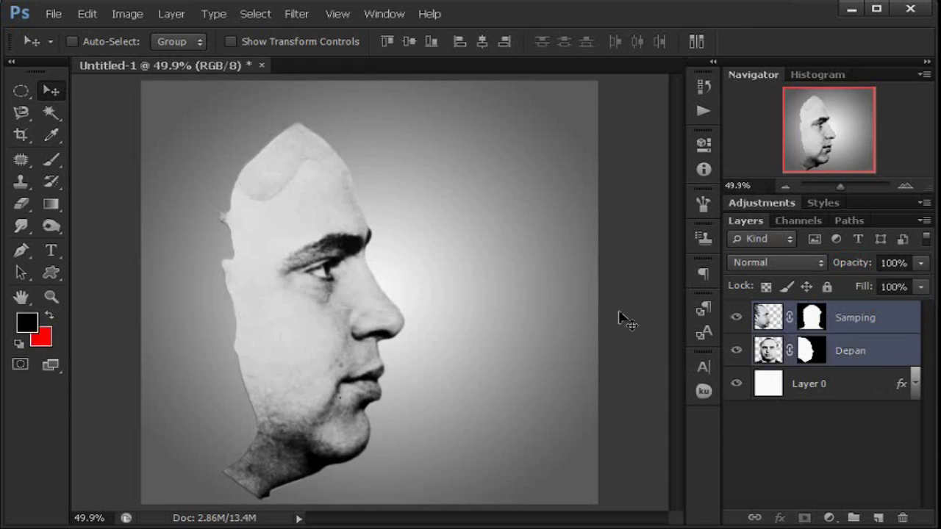
Drag both face layers about 100 px right, then nudge them up and left with arrow keys
click(312, 263)
drag(312, 263, 387, 258)
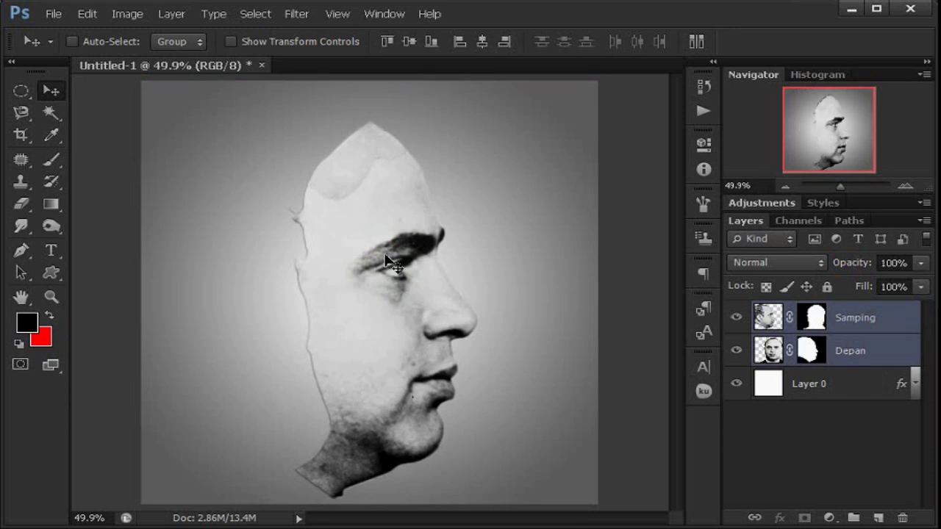
key(Up)
key(Up)
key(Up)
key(Up)
key(Up)
key(Up)
key(Up)
key(Up)
key(Up)
key(Up)
key(Up)
key(Up)
key(Up)
key(Up)
key(Up)
key(Up)
key(Up)
key(Up)
key(Up)
key(Up)
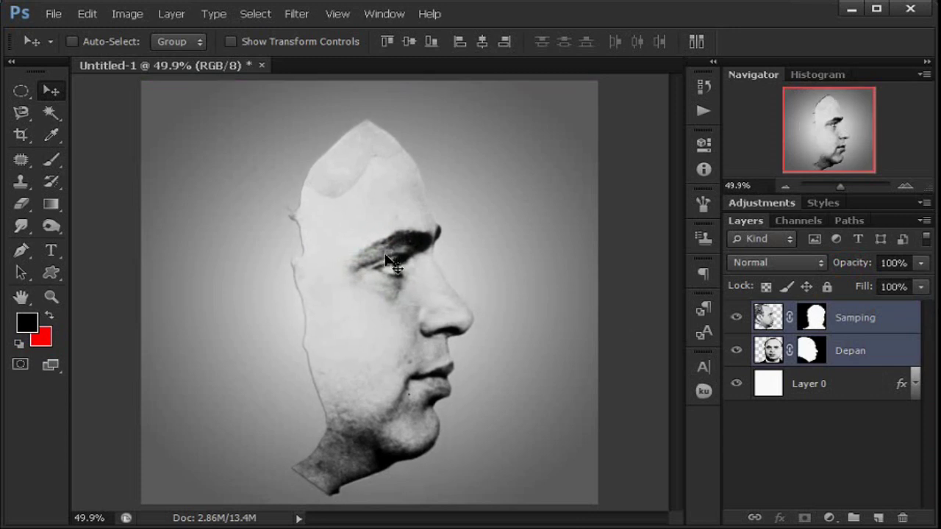
key(Left)
key(Left)
key(Left)
key(Left)
key(Left)
key(Left)
key(Left)
key(Left)
key(Left)
key(Left)
key(Left)
key(Left)
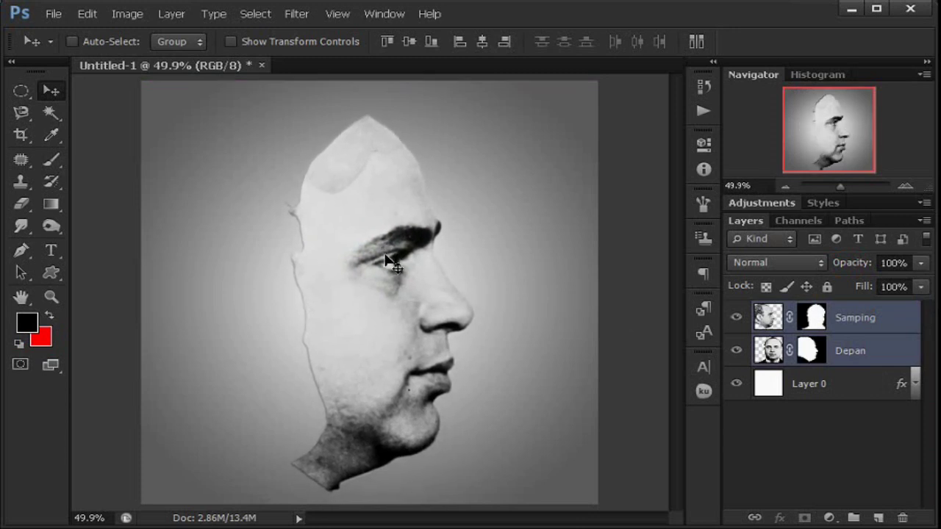
key(Up)
key(Up)
key(Up)
key(Up)
key(Up)
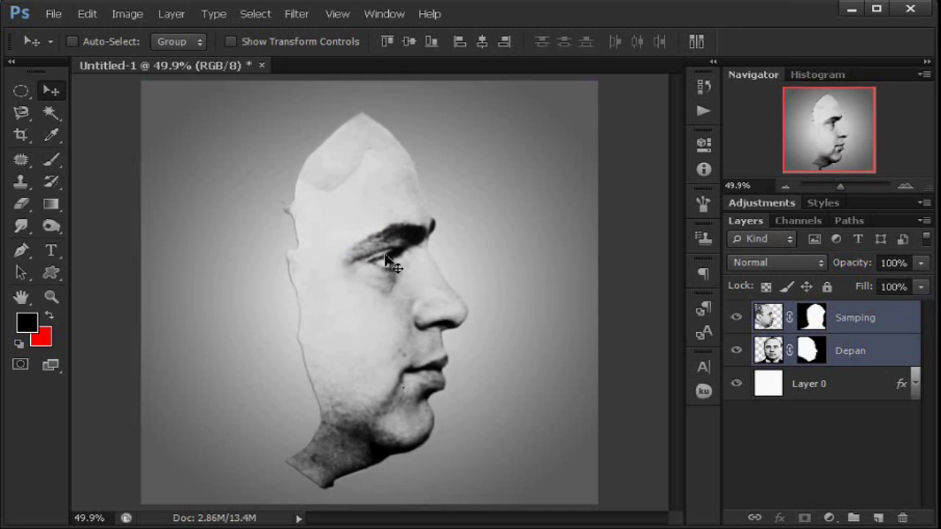
key(Left)
key(Left)
key(Left)
key(Left)
key(Left)
key(Left)
key(Left)
key(Left)
key(Left)
key(Left)
key(Left)
key(Left)
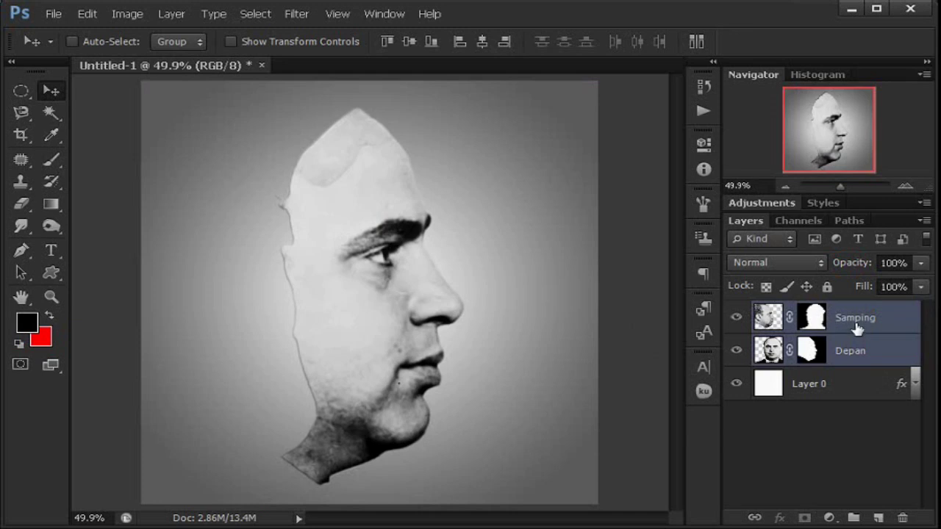
Target the Samping layer mask and set white as the foreground colour after checking the Color Picker
click(887, 322)
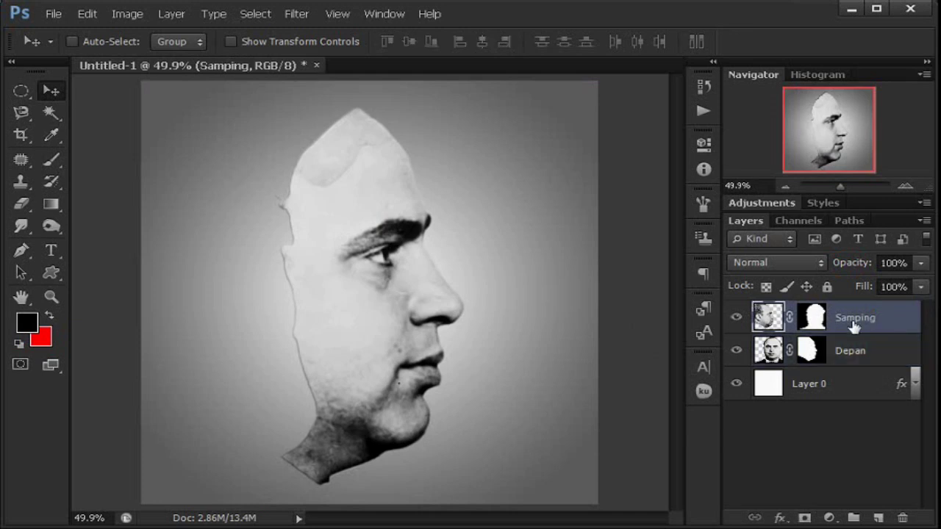
click(814, 319)
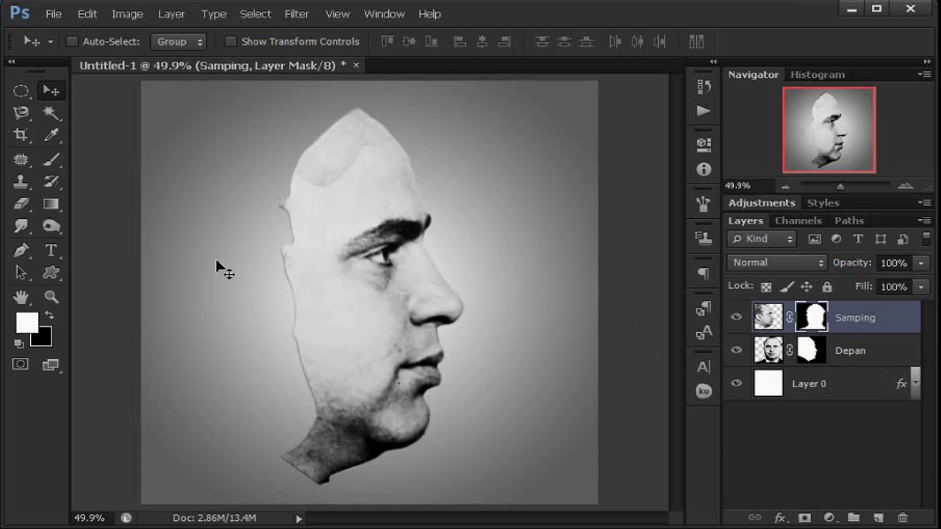
click(52, 321)
click(33, 325)
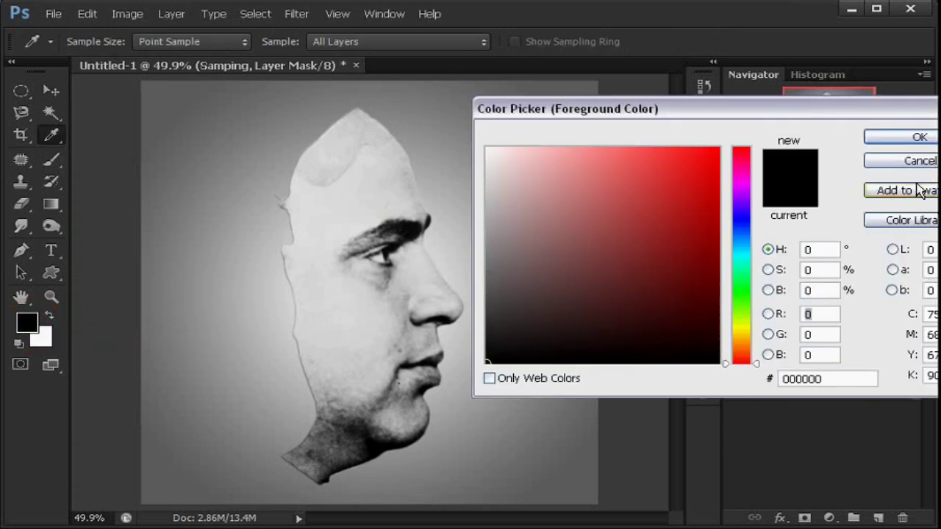
click(918, 162)
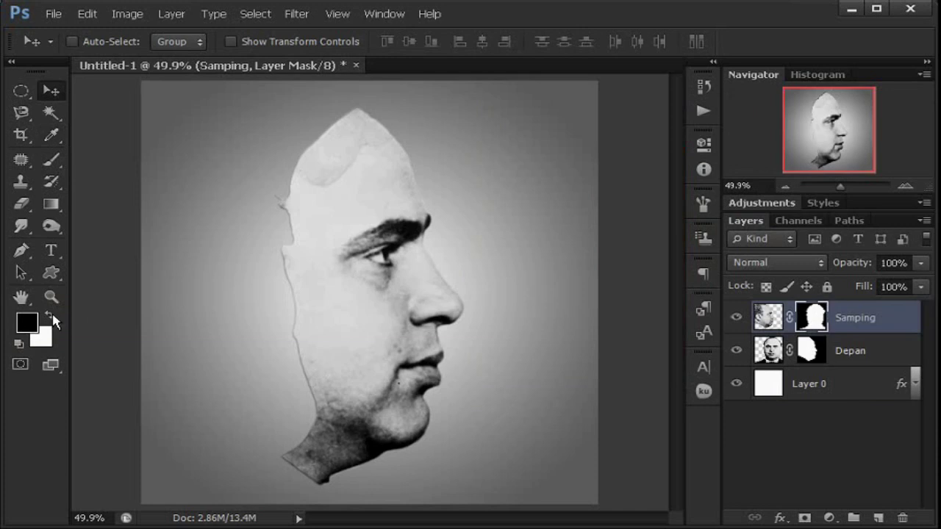
click(50, 316)
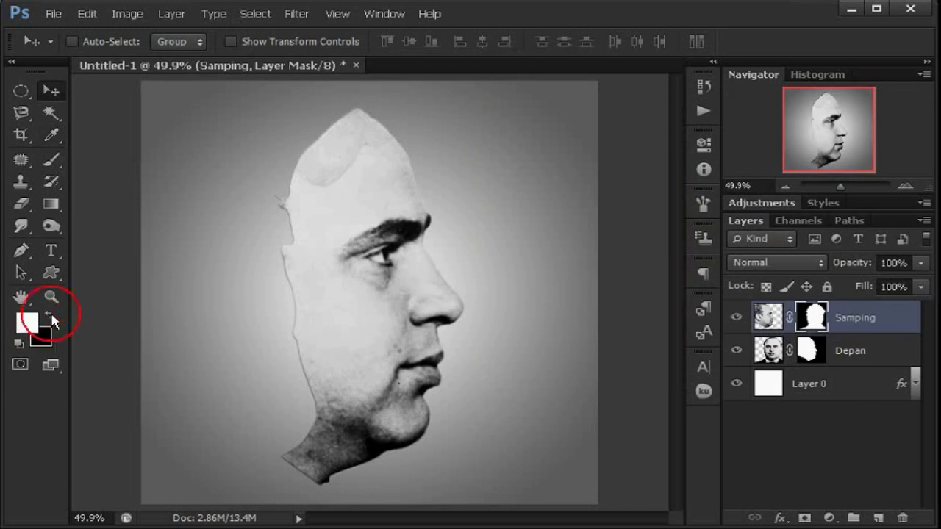
Set the Eraser to a Soft Round 131 px brush, 0% hardness, 50% opacity
click(21, 204)
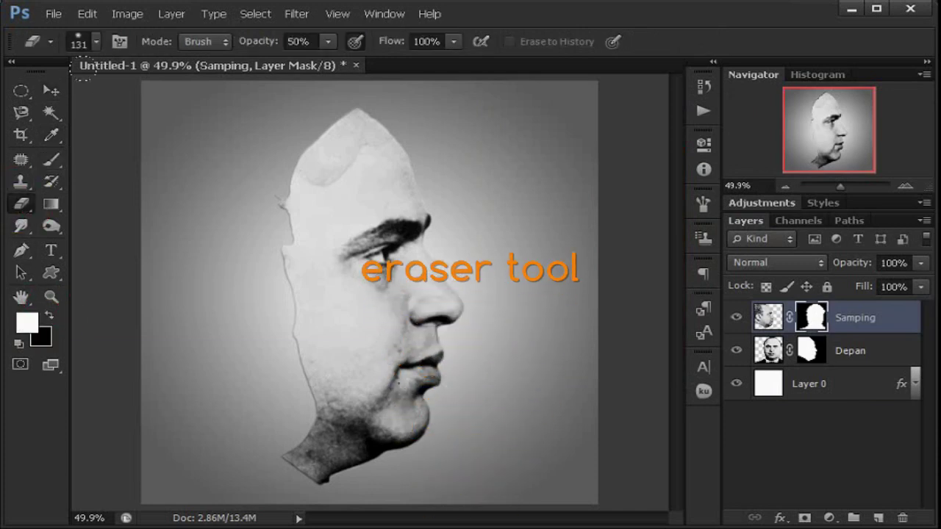
click(96, 43)
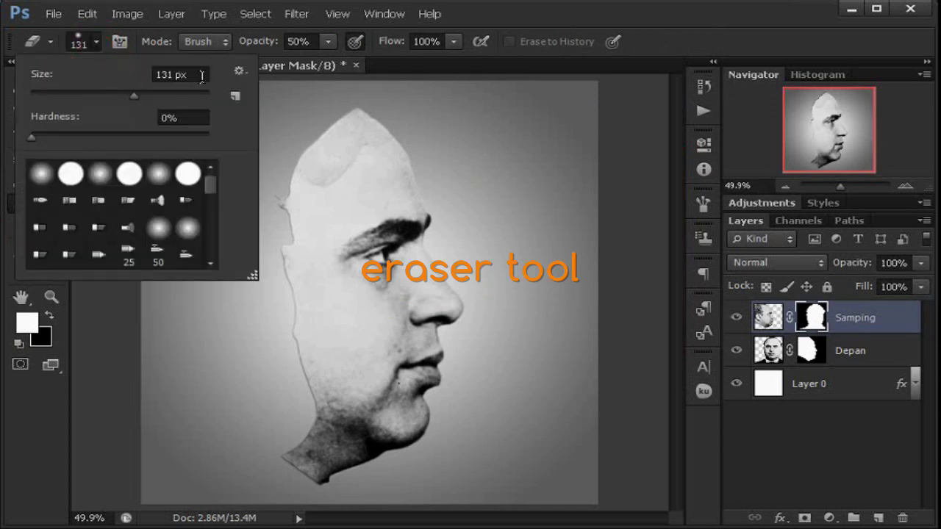
click(202, 76)
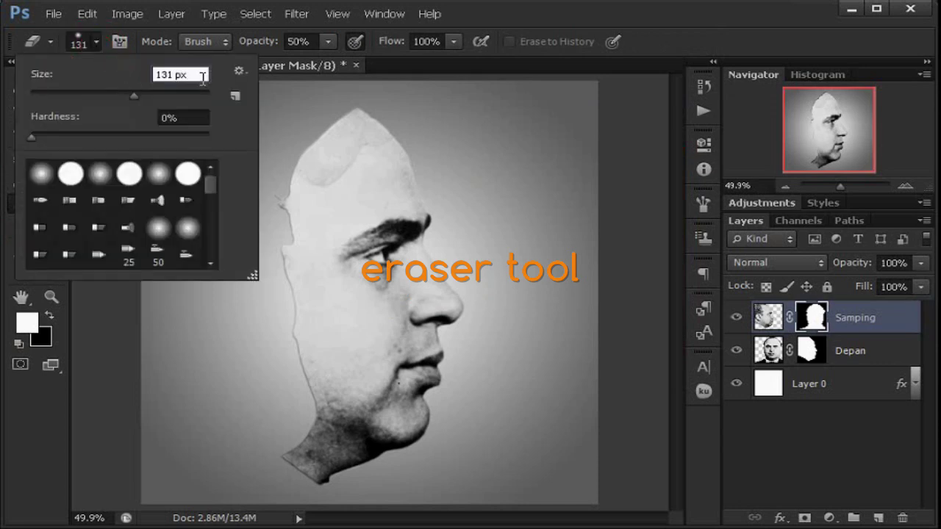
click(42, 184)
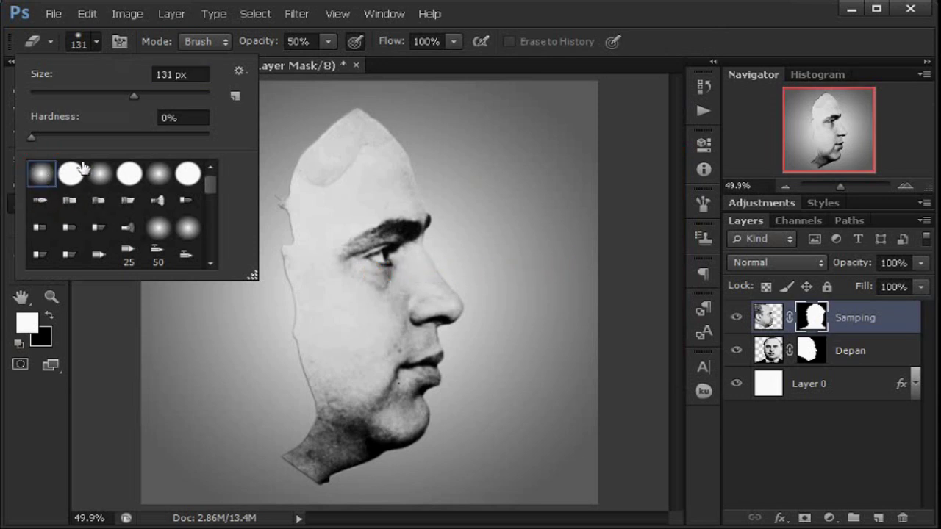
click(197, 116)
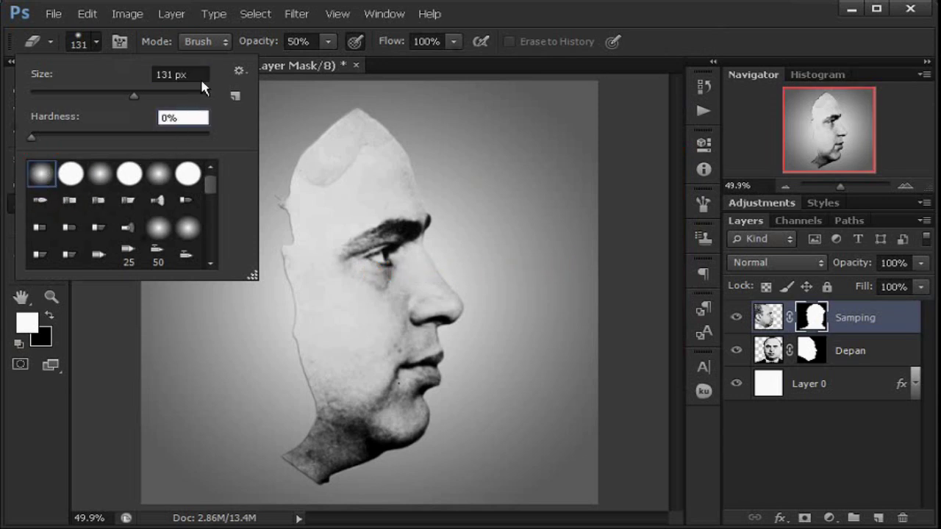
click(201, 70)
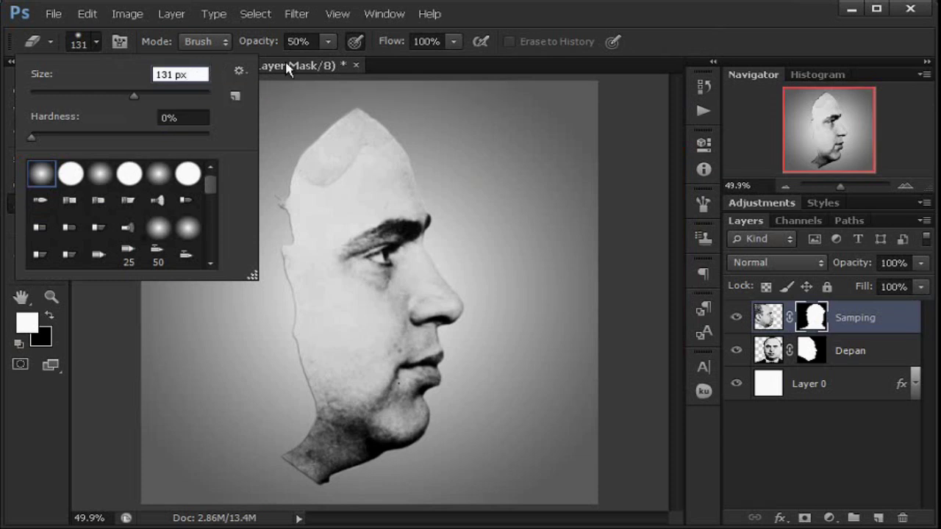
click(314, 42)
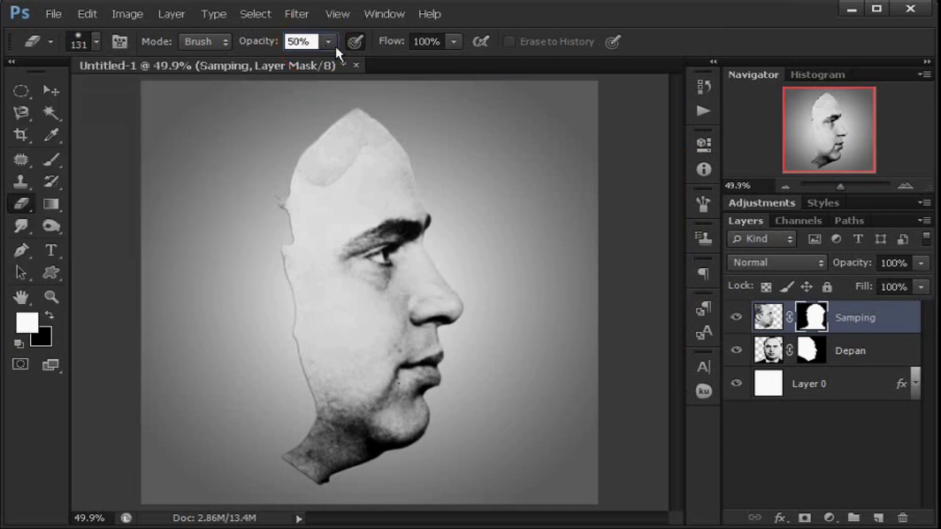
key(Return)
Target the Samping layer mask and close its Properties panel
click(478, 14)
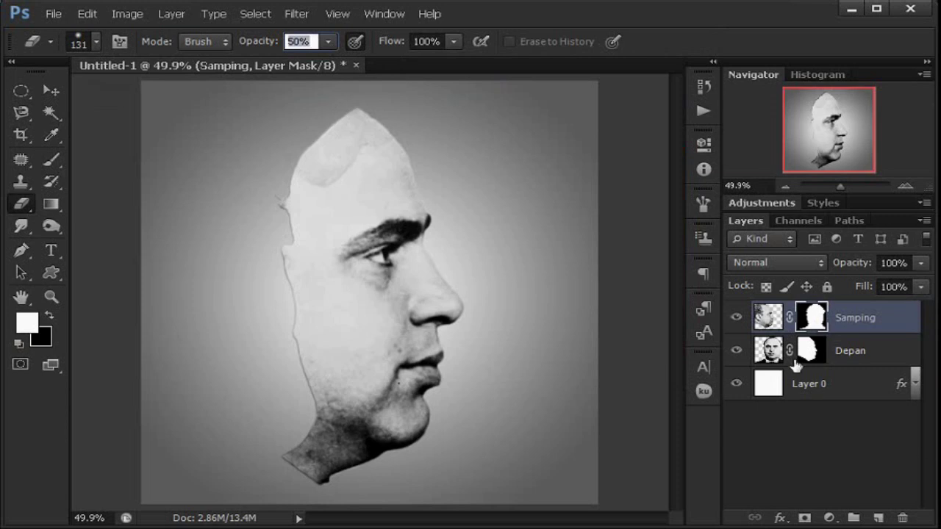
click(808, 321)
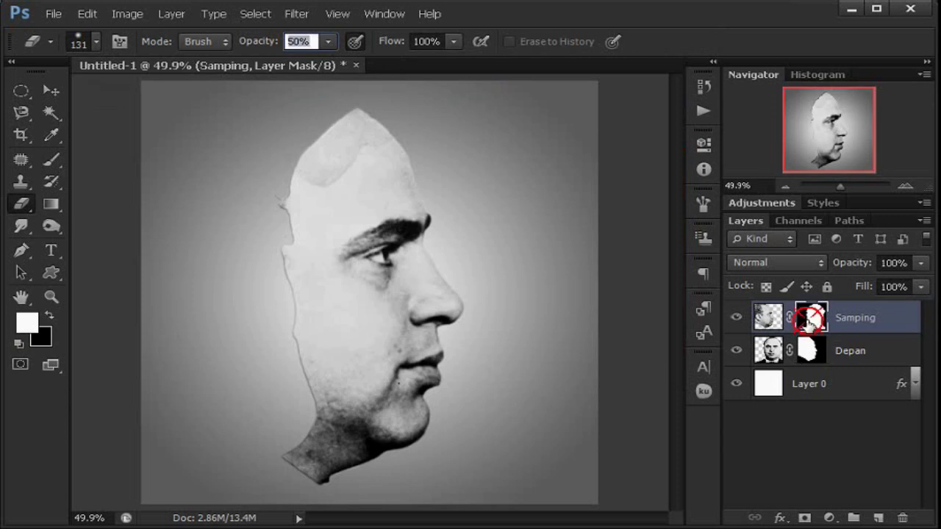
double_click(811, 321)
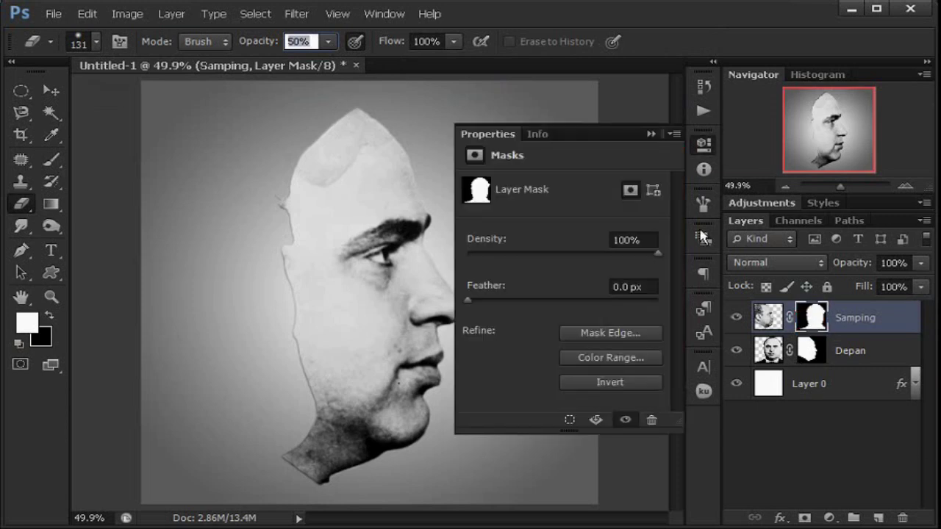
click(650, 134)
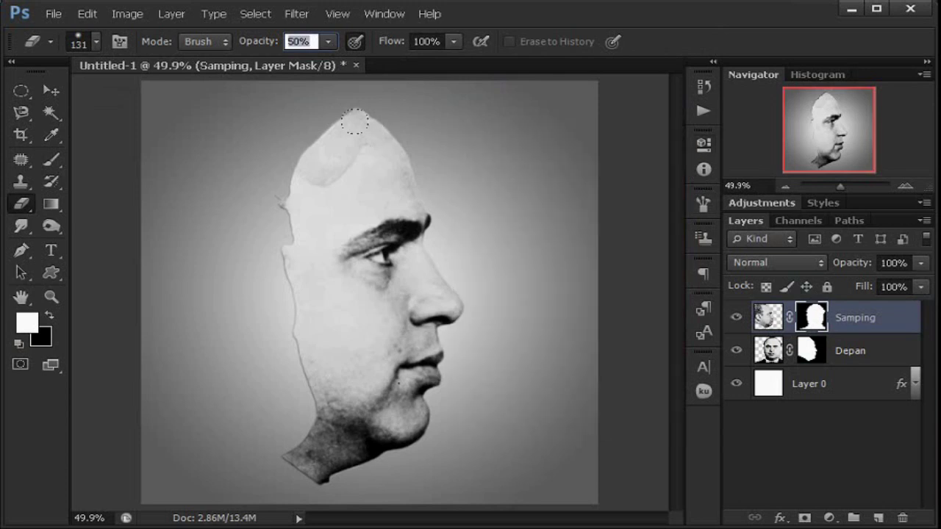
Erase on Samping's mask over the head top, neck, eye, temple and lips to reveal Depan
mouse_move(354, 122)
mouse_down()
mouse_move(308, 145)
mouse_move(266, 237)
mouse_move(289, 273)
mouse_move(300, 383)
mouse_move(297, 422)
mouse_move(265, 472)
mouse_move(271, 450)
mouse_up()
mouse_move(240, 485)
mouse_down()
mouse_move(294, 466)
mouse_move(326, 441)
mouse_move(333, 368)
mouse_move(317, 351)
mouse_move(296, 263)
mouse_move(318, 152)
mouse_move(330, 168)
mouse_move(311, 248)
mouse_up()
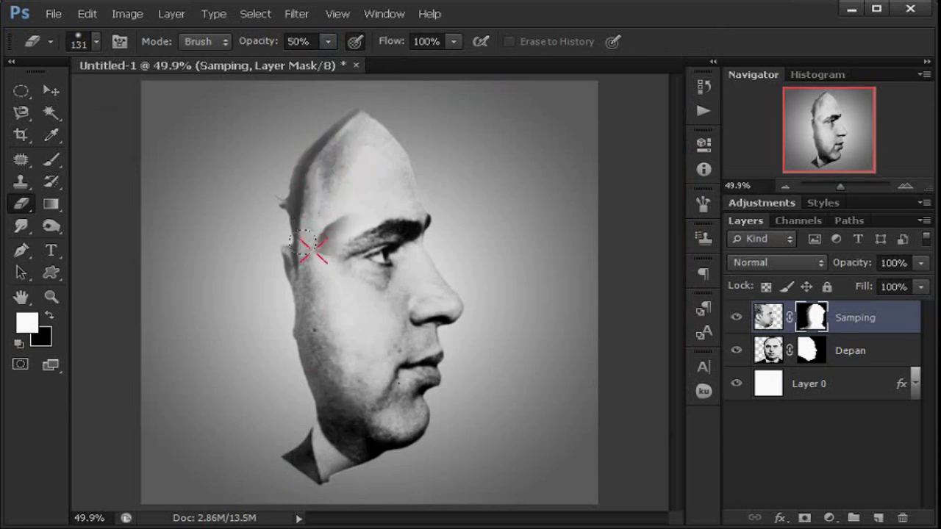
mouse_move(340, 163)
mouse_down()
mouse_move(333, 247)
mouse_move(364, 256)
mouse_move(371, 227)
mouse_move(372, 244)
mouse_move(360, 248)
mouse_move(368, 225)
mouse_move(353, 200)
mouse_move(341, 248)
mouse_move(353, 236)
mouse_move(361, 257)
mouse_move(370, 227)
mouse_move(379, 234)
mouse_move(361, 270)
mouse_move(367, 257)
mouse_move(377, 276)
mouse_move(343, 263)
mouse_move(330, 278)
mouse_move(331, 255)
mouse_move(355, 270)
mouse_move(370, 272)
mouse_move(370, 259)
mouse_move(355, 286)
mouse_move(370, 274)
mouse_move(373, 259)
mouse_move(360, 247)
mouse_move(336, 245)
mouse_move(342, 257)
mouse_move(357, 253)
mouse_move(349, 265)
mouse_move(341, 237)
mouse_up()
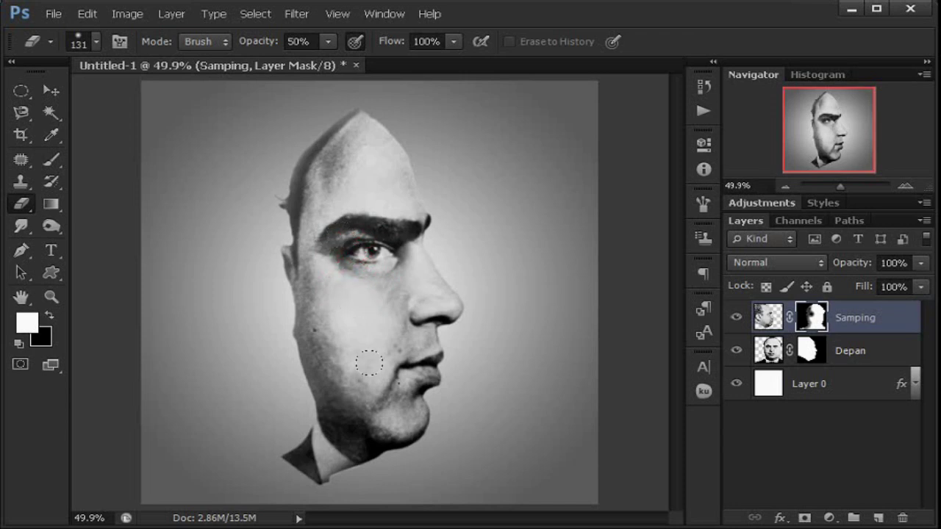
mouse_move(394, 358)
mouse_down()
mouse_move(359, 366)
mouse_move(340, 383)
mouse_move(315, 348)
mouse_move(291, 280)
mouse_move(333, 404)
mouse_move(371, 395)
mouse_move(378, 357)
mouse_move(391, 358)
mouse_move(383, 340)
mouse_move(378, 346)
mouse_move(390, 353)
mouse_move(377, 339)
mouse_move(383, 309)
mouse_up()
click(410, 356)
click(409, 354)
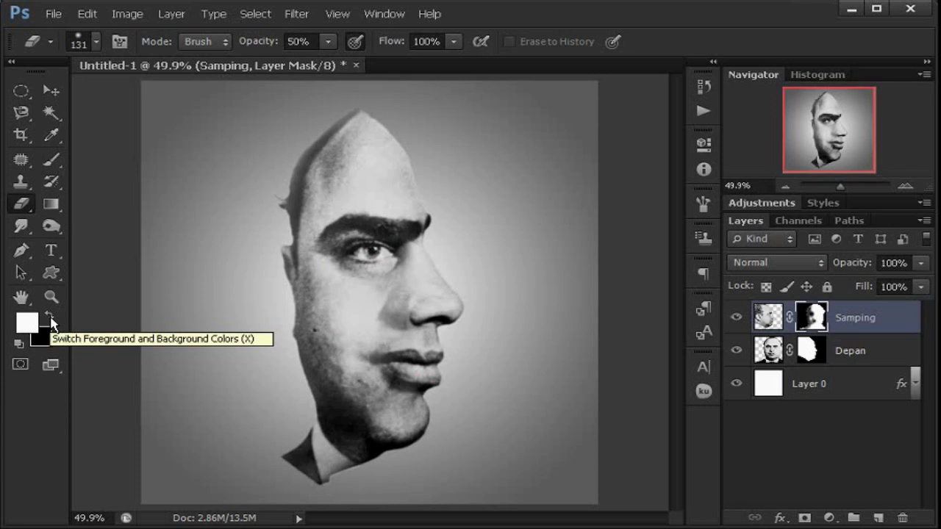
Touch up the mask near the lips in black, then soften the left cheek and mouth corner, checking without Depan
click(50, 317)
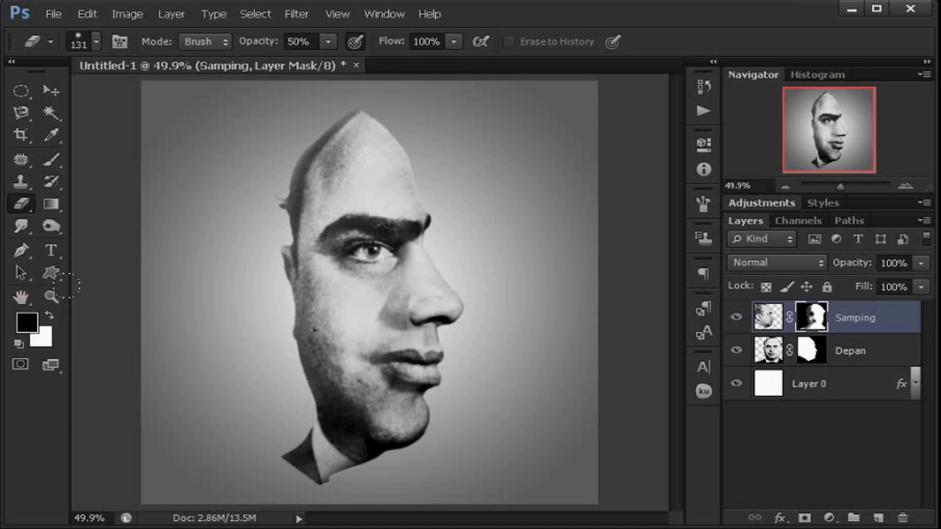
click(397, 310)
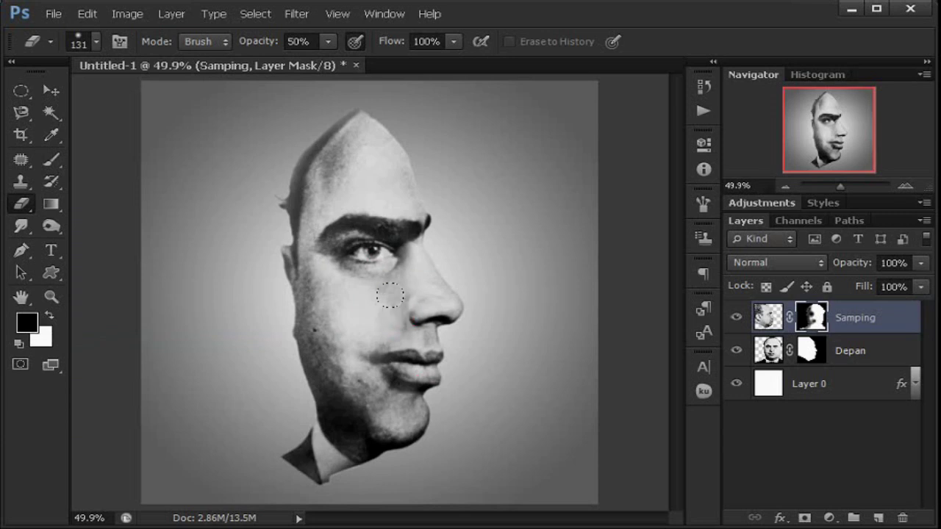
click(389, 308)
click(397, 306)
click(388, 309)
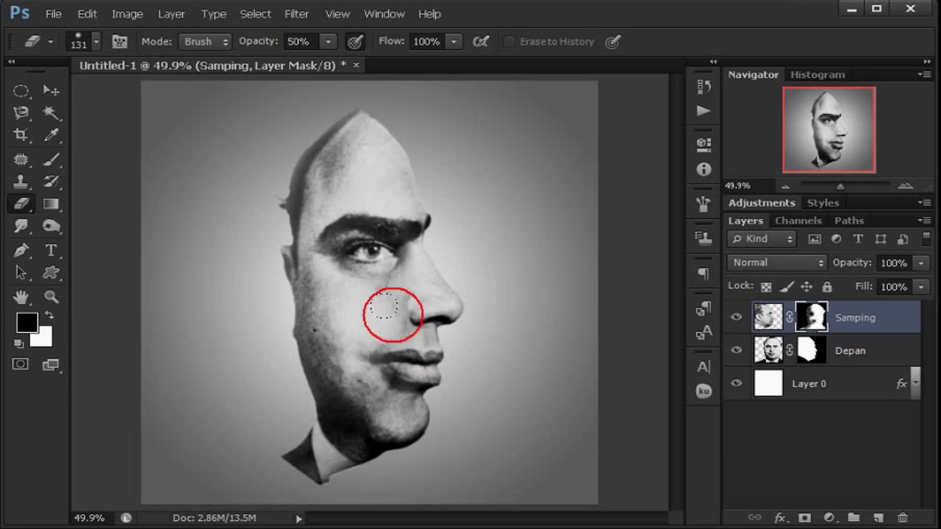
click(388, 305)
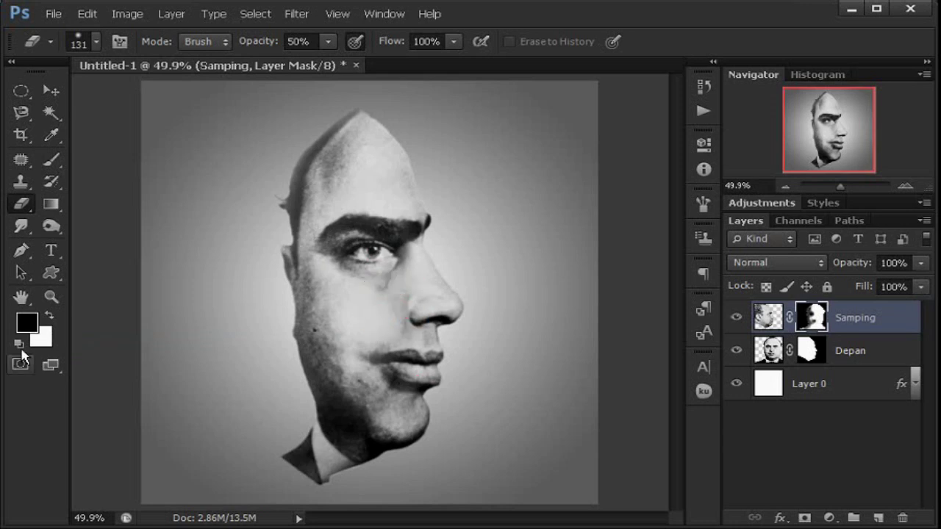
click(51, 318)
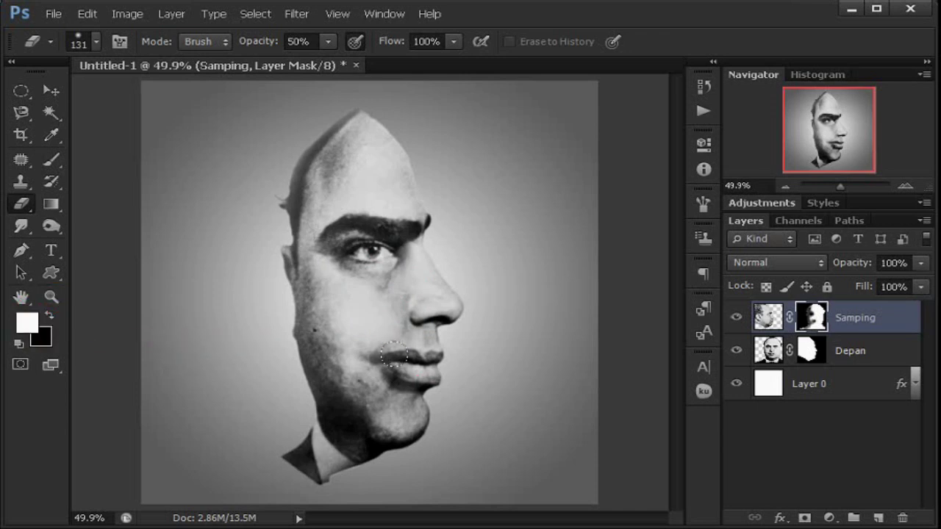
mouse_move(336, 353)
mouse_down()
mouse_move(314, 330)
mouse_move(382, 357)
mouse_move(332, 342)
mouse_move(323, 303)
mouse_up()
click(359, 366)
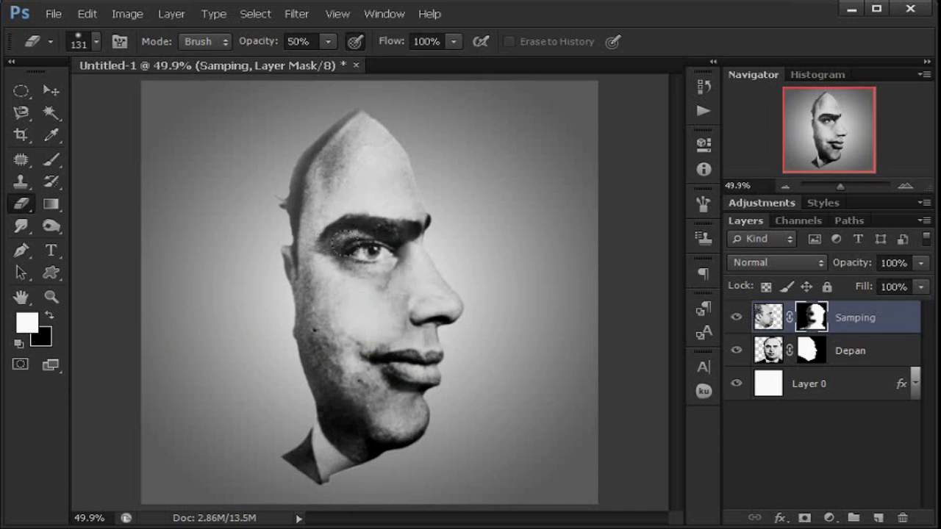
click(737, 354)
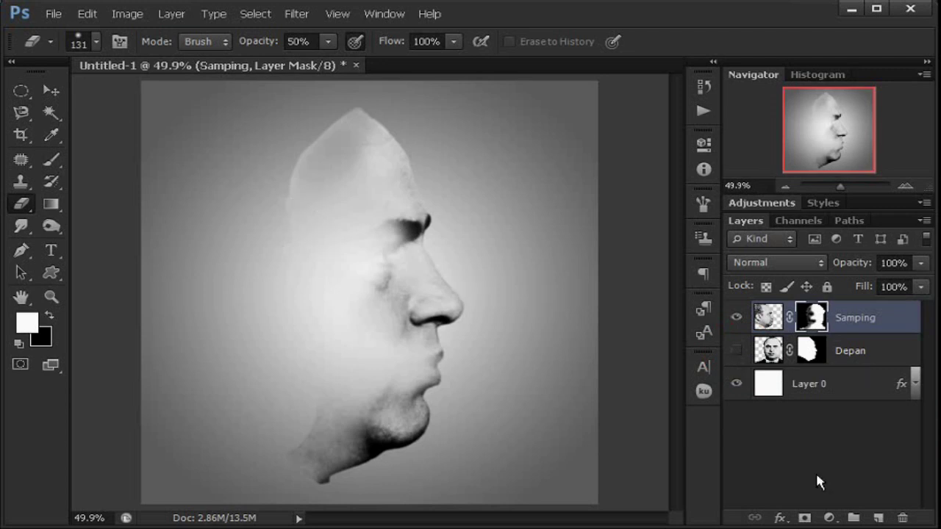
click(736, 351)
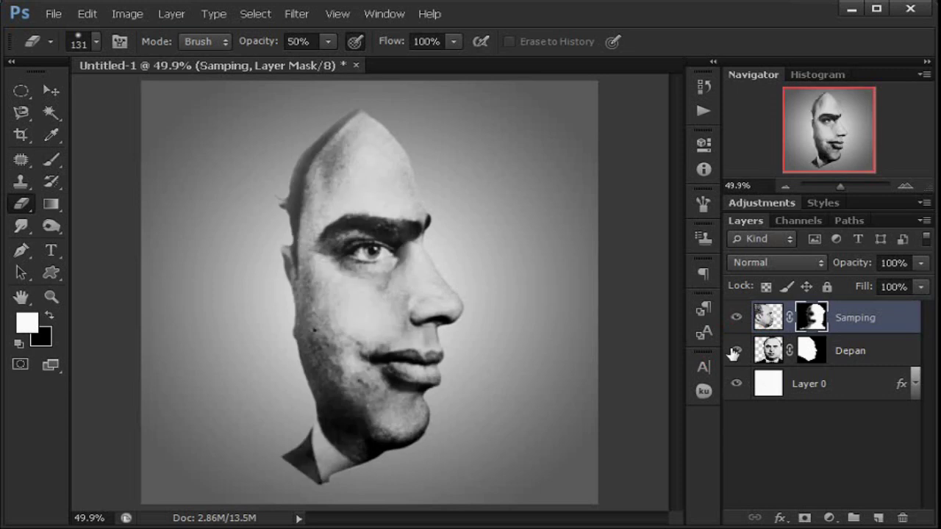
click(734, 353)
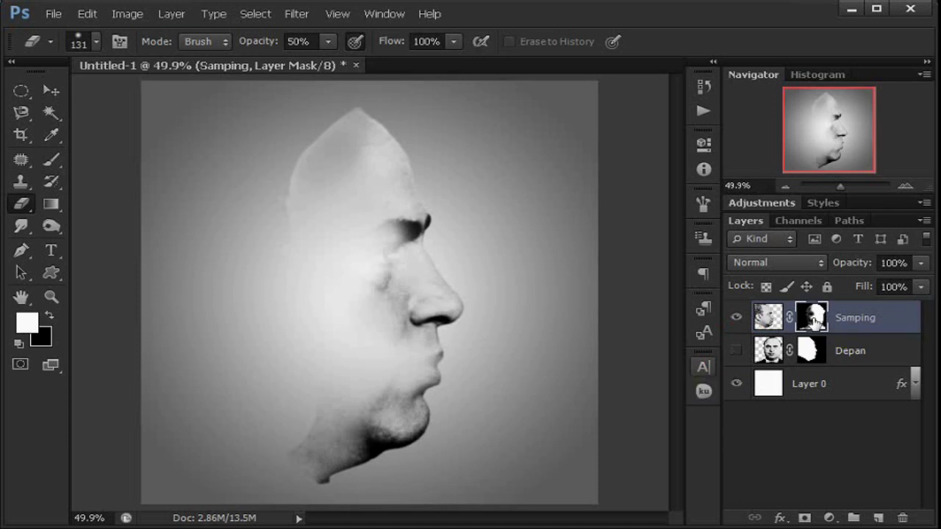
Soften Samping's mask over the forehead, hairline, temple, jaw and cheek
mouse_move(284, 196)
mouse_down()
mouse_move(321, 122)
mouse_move(303, 181)
mouse_up()
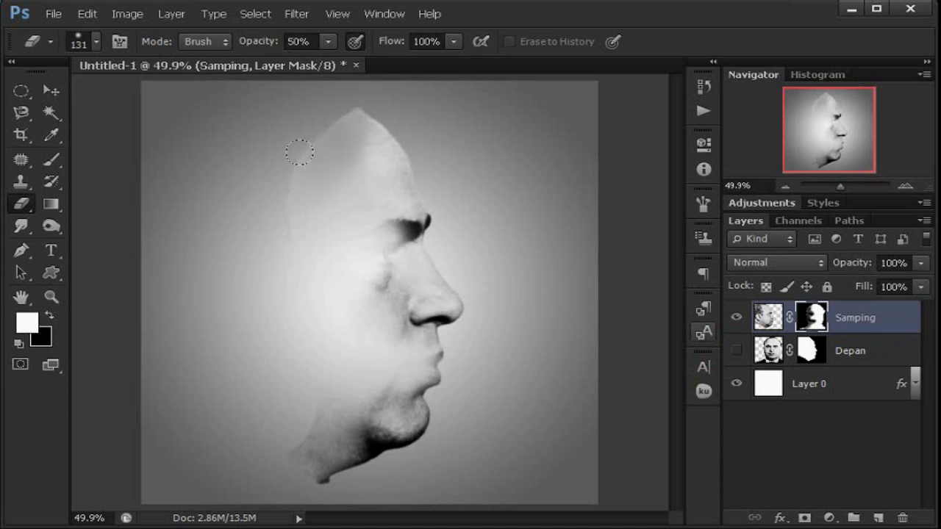
drag(302, 147, 324, 121)
click(311, 146)
click(303, 188)
click(301, 195)
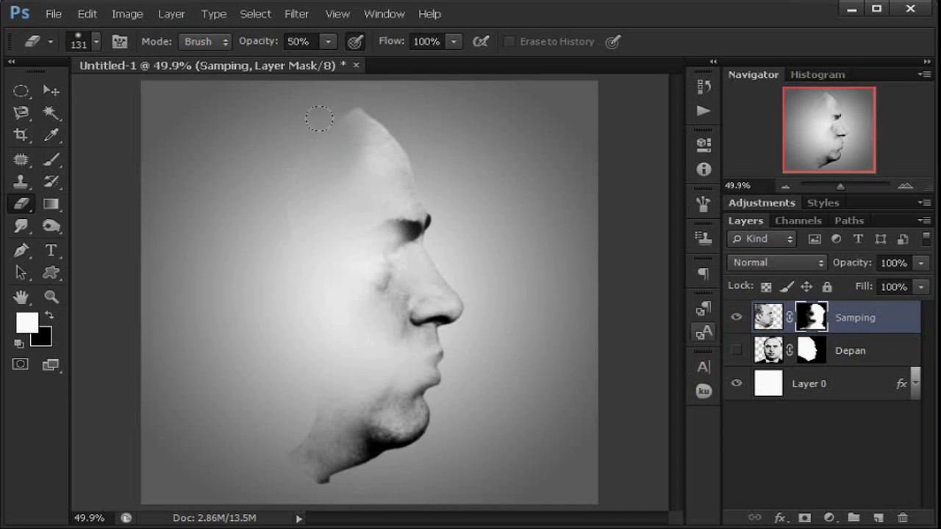
drag(328, 126, 300, 191)
click(293, 225)
click(334, 417)
mouse_move(335, 417)
mouse_down()
mouse_move(319, 435)
mouse_move(274, 462)
mouse_move(298, 459)
mouse_move(281, 465)
mouse_move(334, 377)
mouse_up()
click(327, 320)
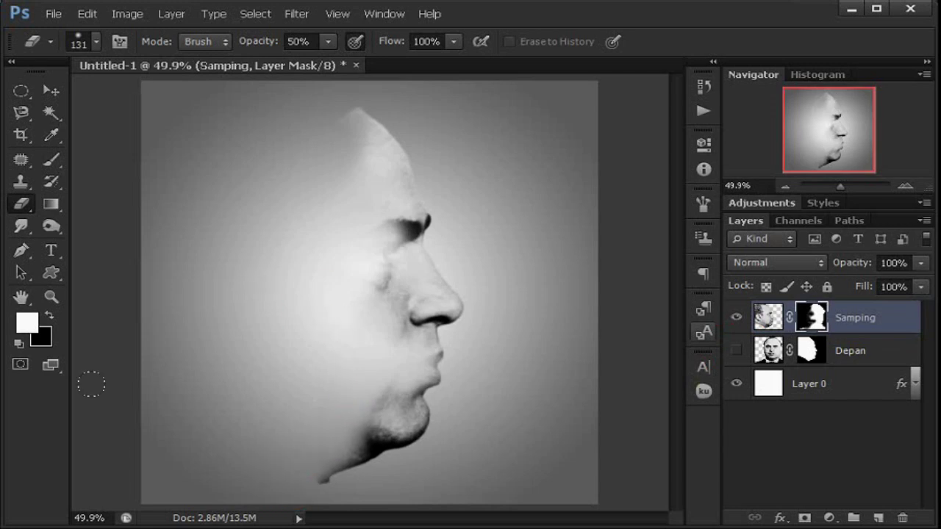
Restore mask detail by the lips in black, then toggle Depan to compare the combined face
click(50, 318)
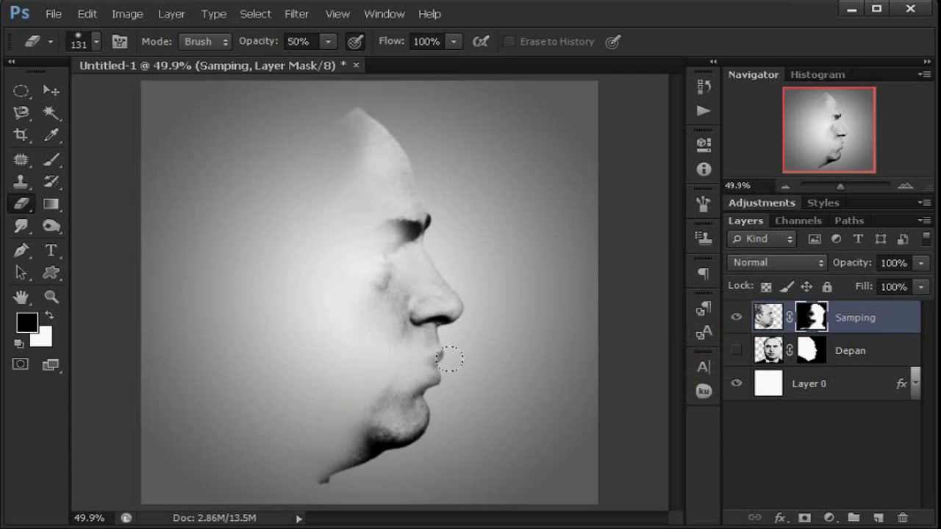
click(461, 372)
click(457, 372)
click(50, 316)
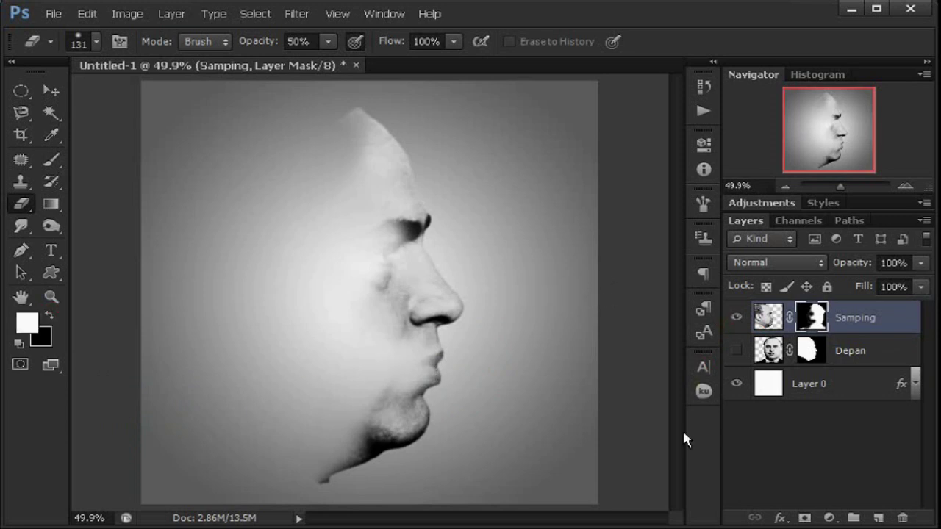
click(736, 351)
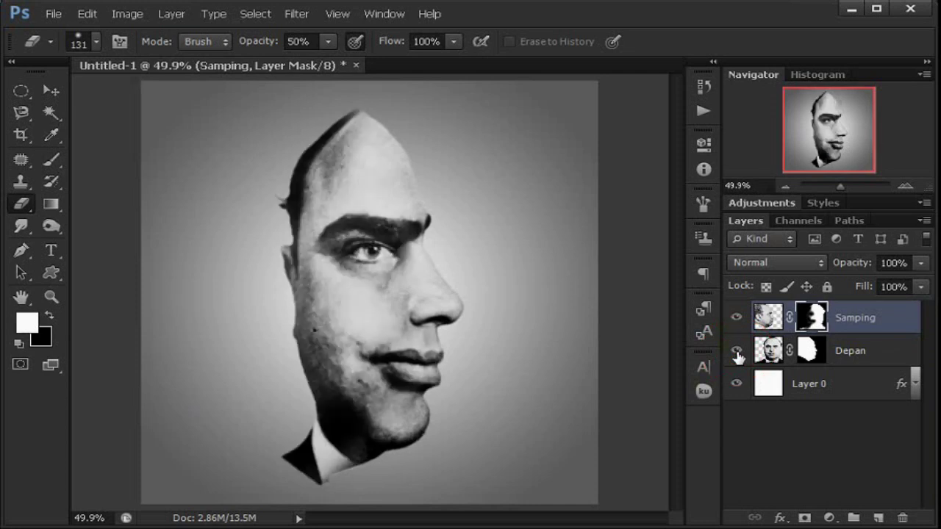
click(736, 351)
click(736, 352)
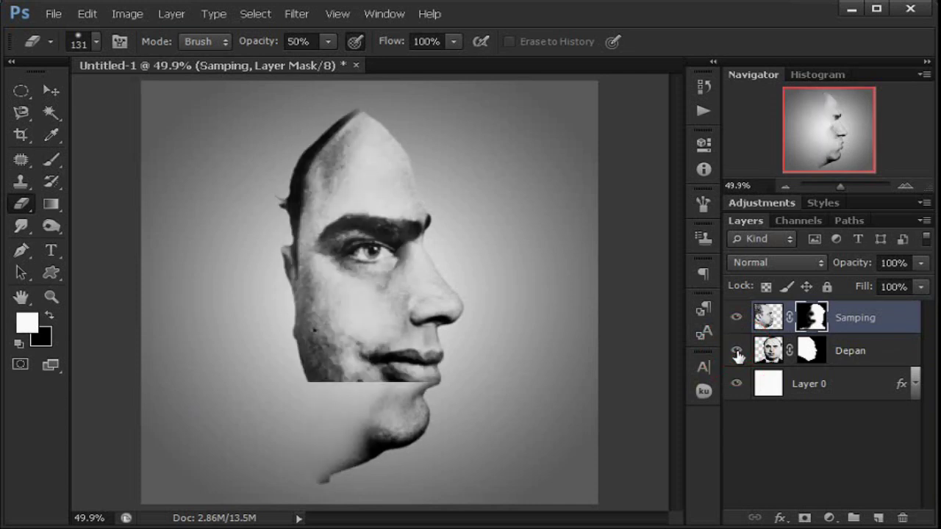
click(736, 351)
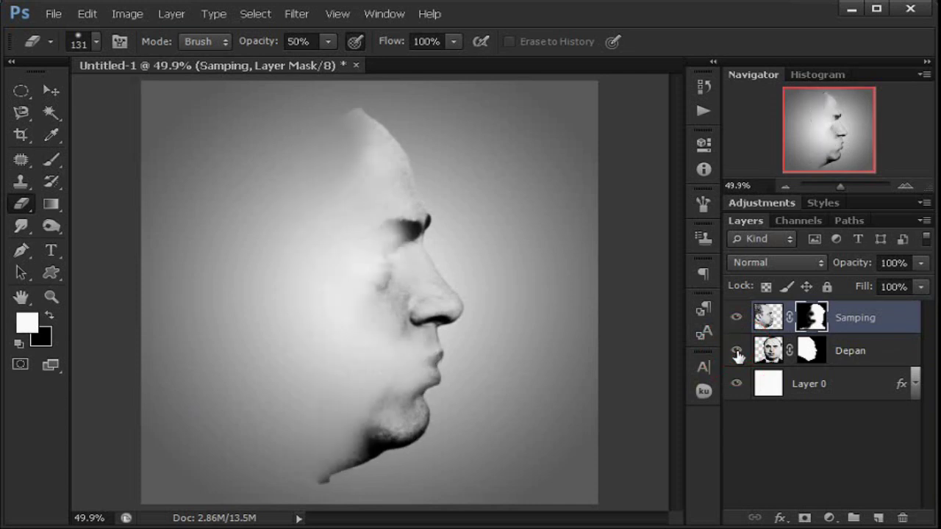
click(736, 351)
click(736, 352)
click(737, 353)
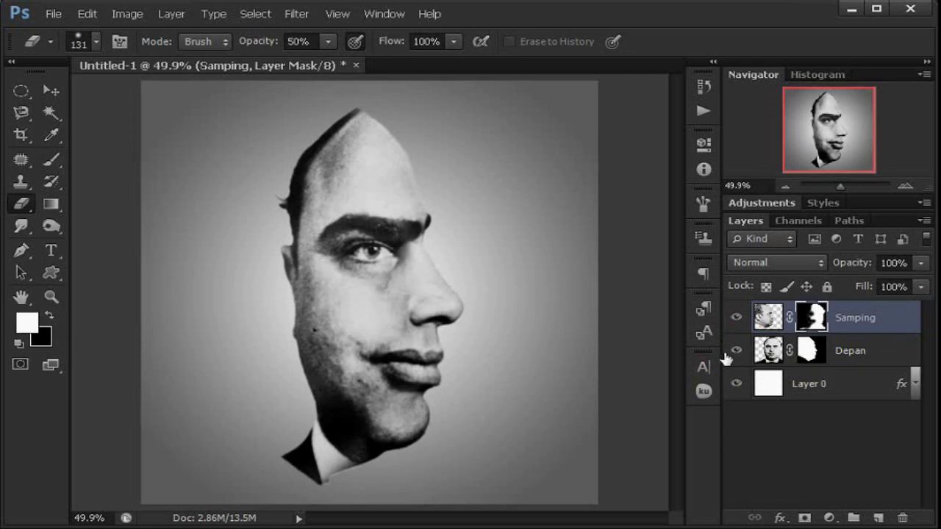
Zoom to Actual Pixels, then use View > Fit on Screen to show the whole picture
click(335, 15)
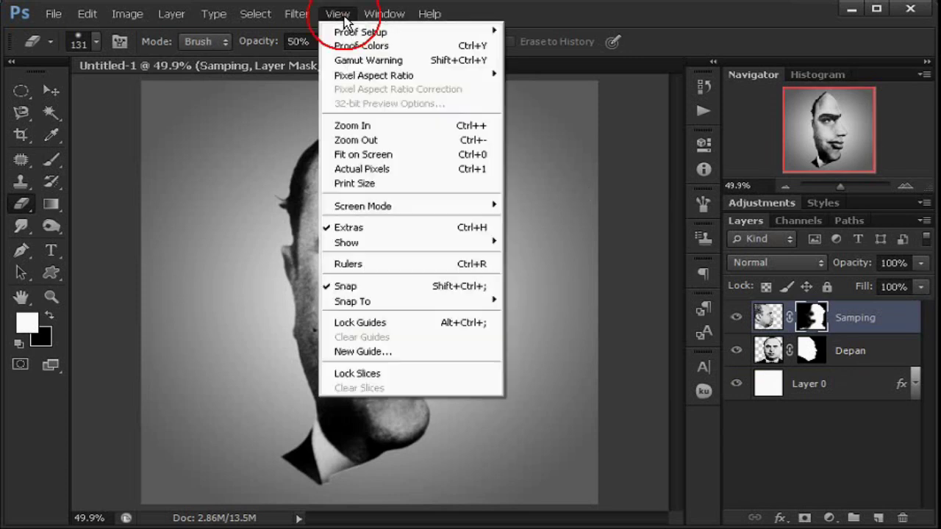
click(437, 171)
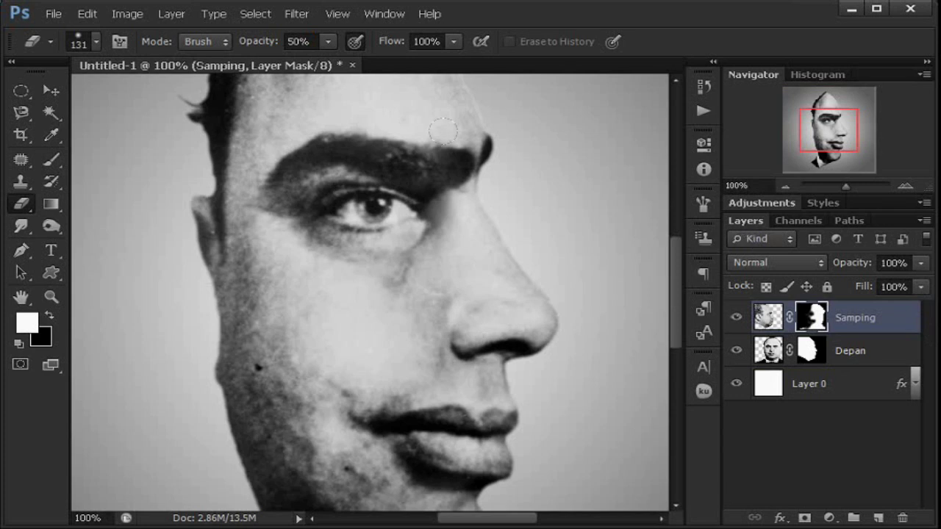
click(337, 14)
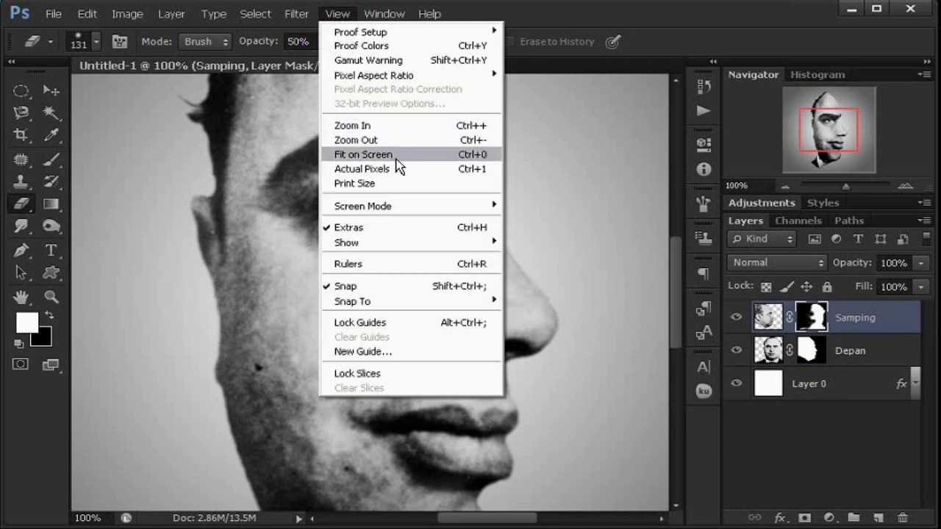
click(395, 154)
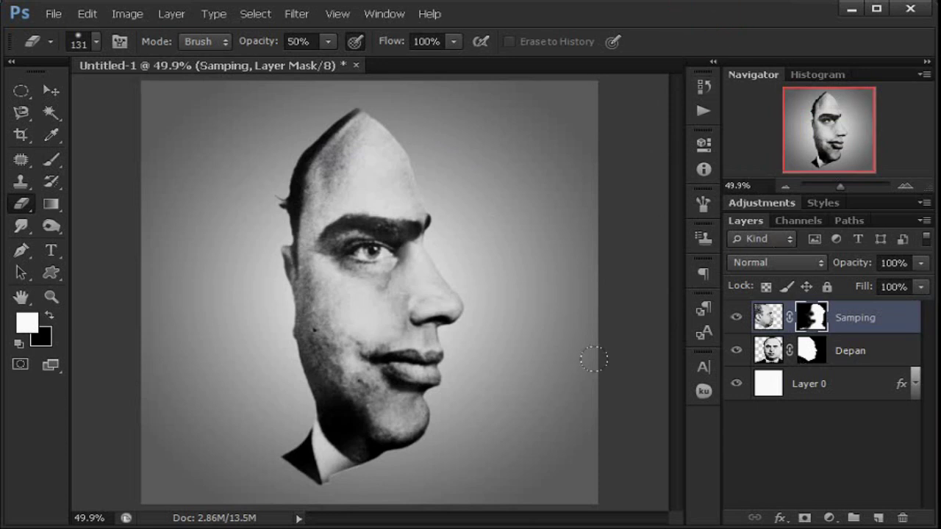
Hide Layer 0 and stamp the visible face layers into a new Layer 1 with Shift+Ctrl+Alt+E
click(737, 384)
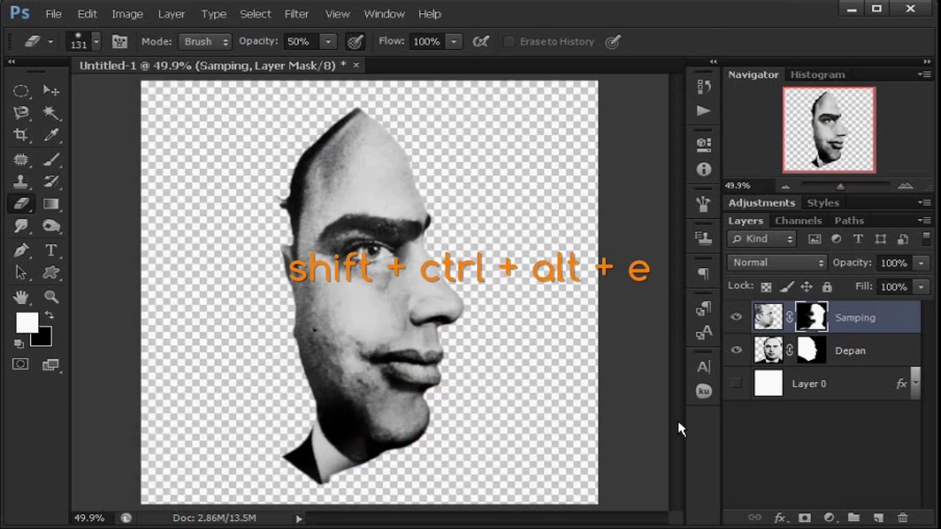
key(shift+ctrl+alt+e)
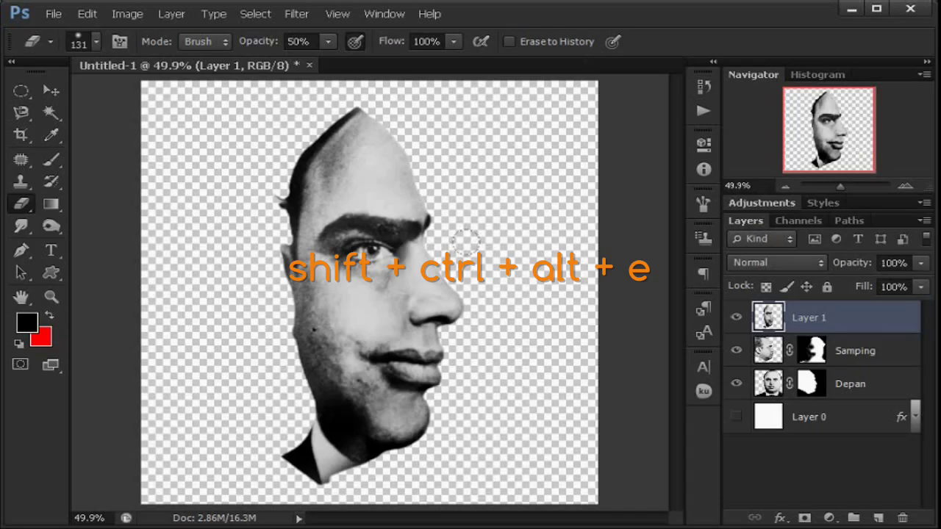
click(62, 88)
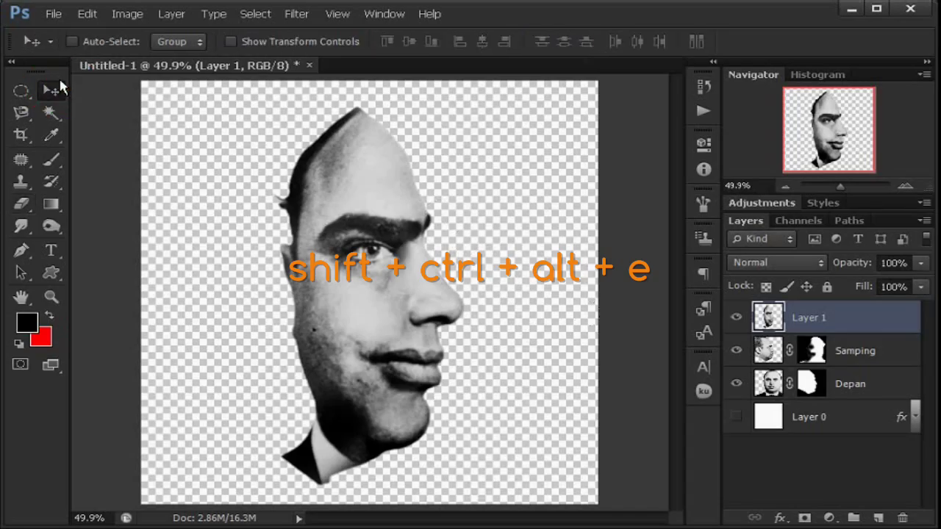
Show the gray Layer 0 background again and hide the Samping and Depan layers
click(737, 421)
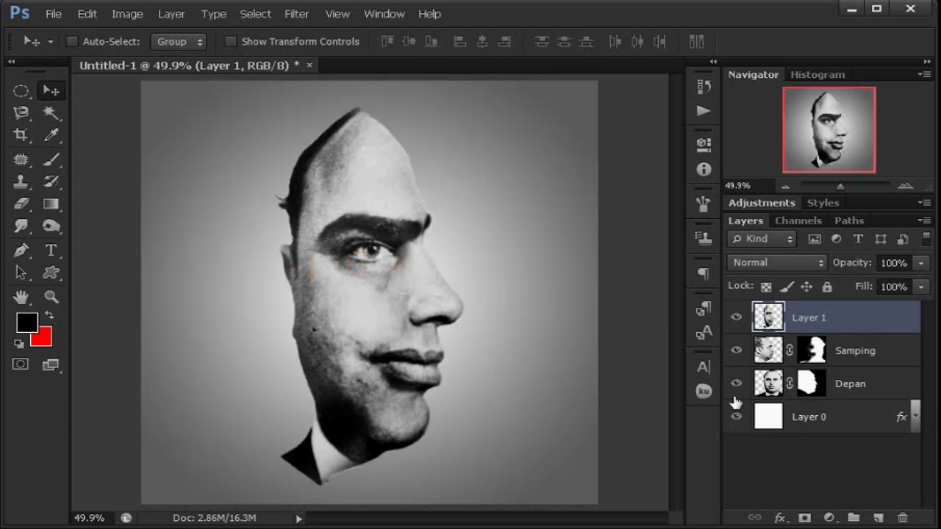
click(732, 353)
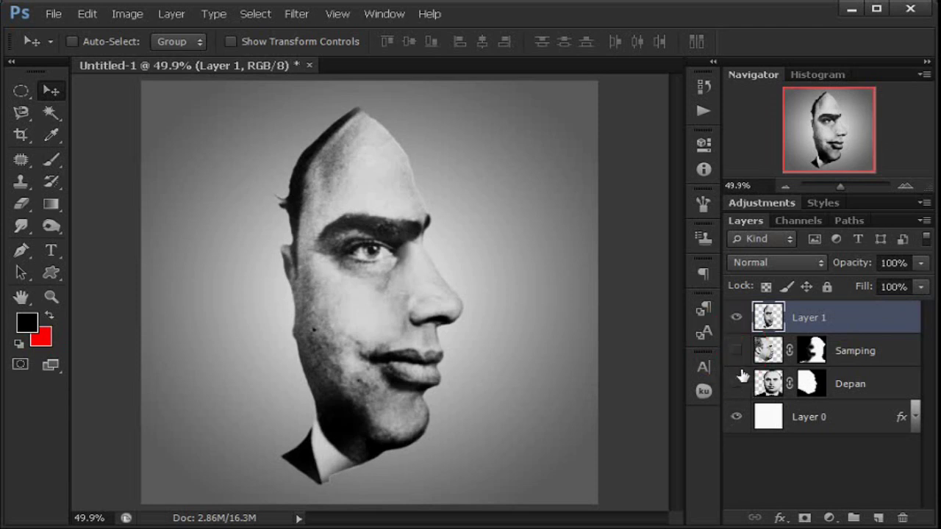
click(739, 380)
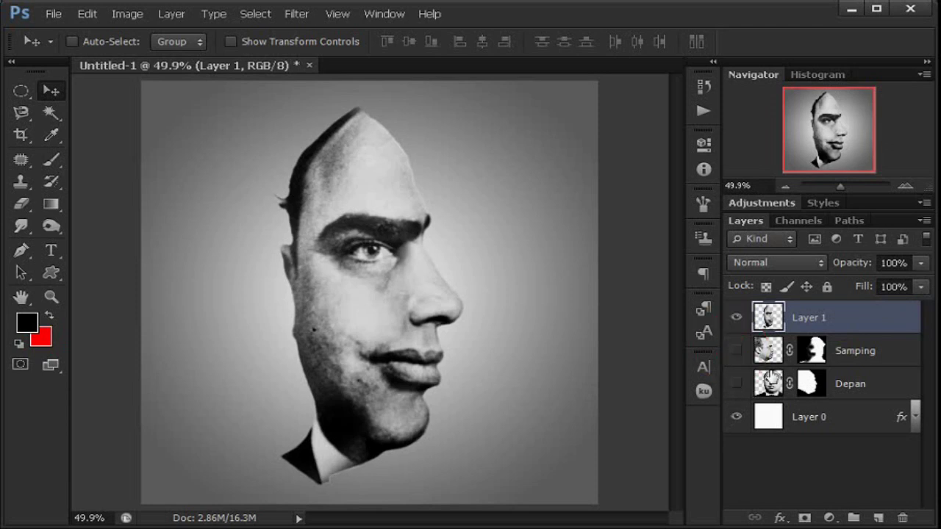
Group the Depan and Samping layers together with Ctrl+G
click(892, 388)
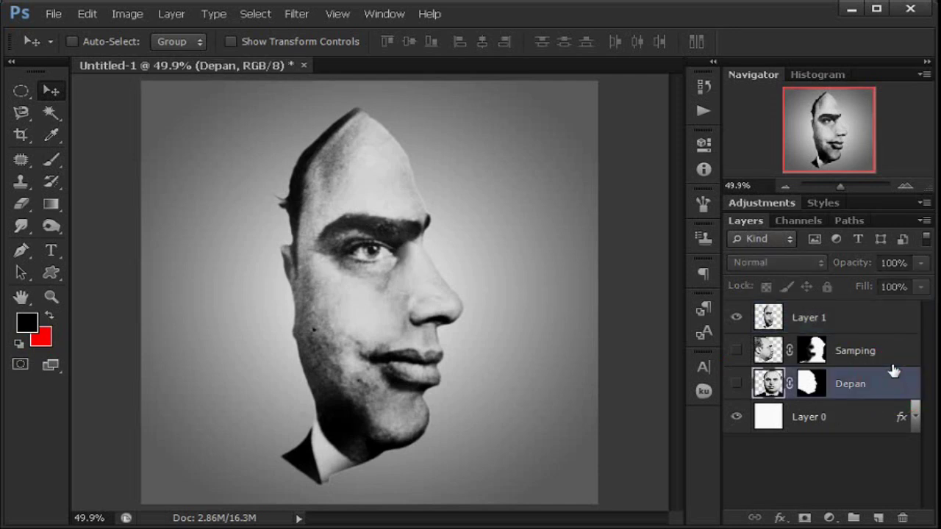
shift+click(894, 365)
key(ctrl+g)
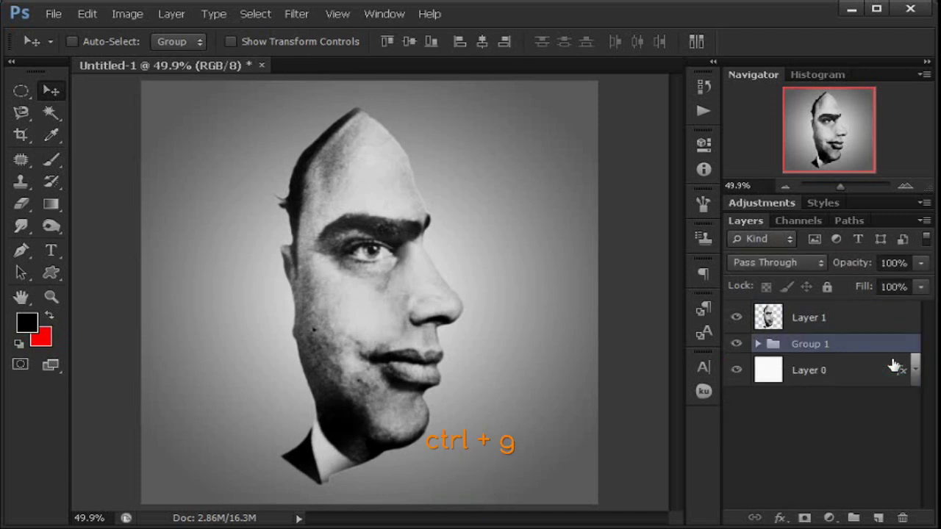
Rename Group 1 to 'Muka', hide it, and select the merged Layer 1
click(813, 346)
double_click(813, 345)
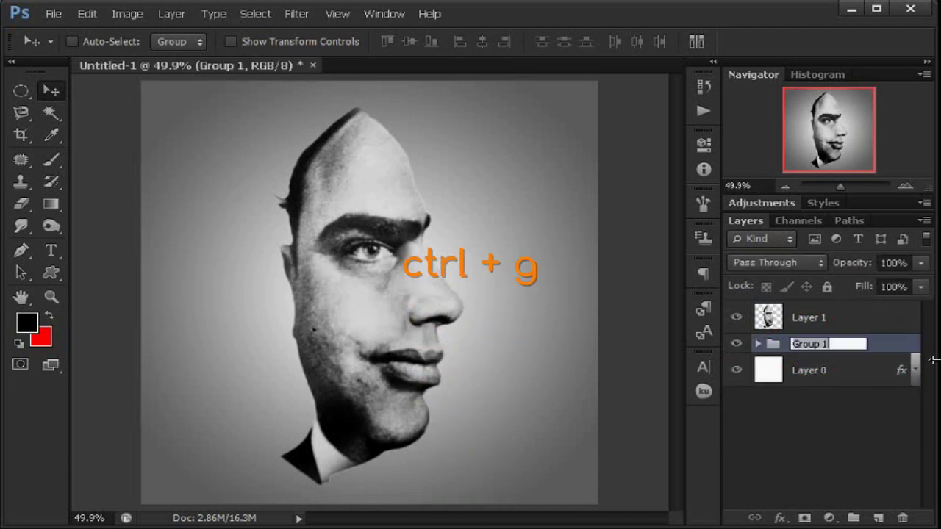
text(Muka)
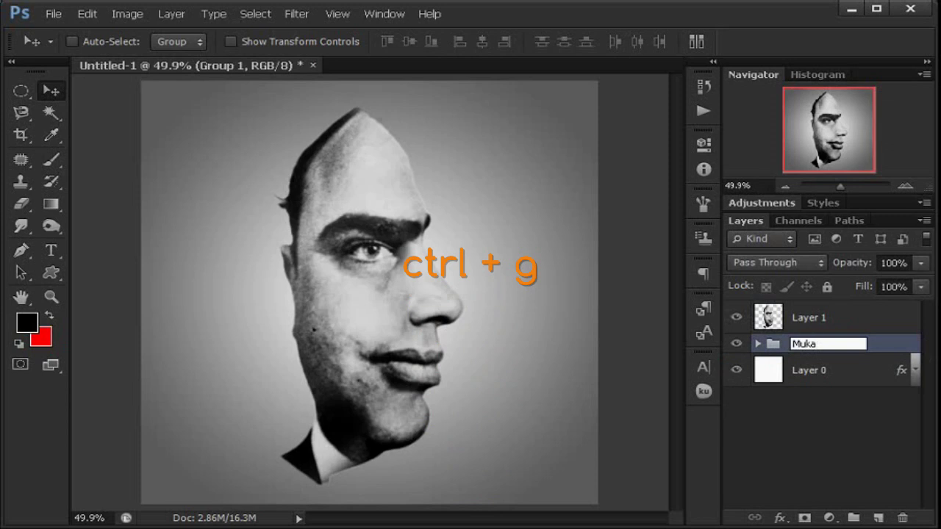
click(901, 343)
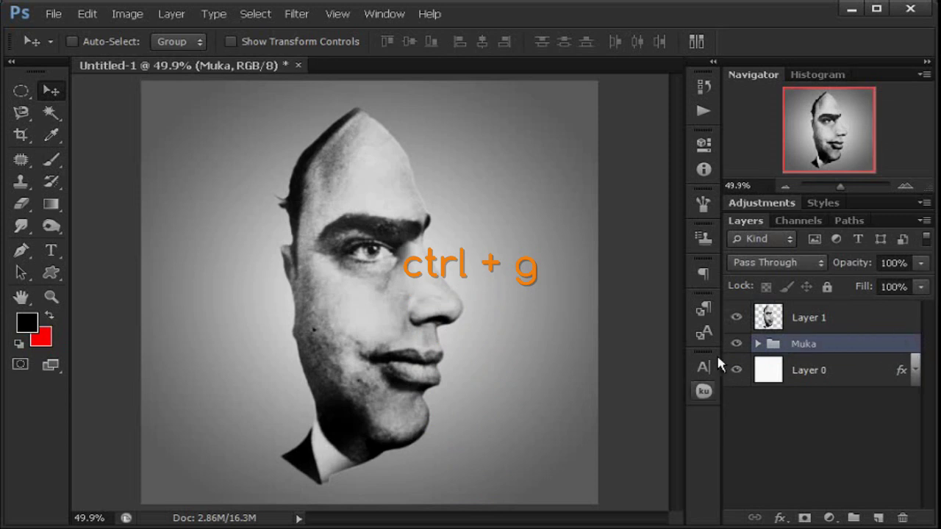
click(736, 343)
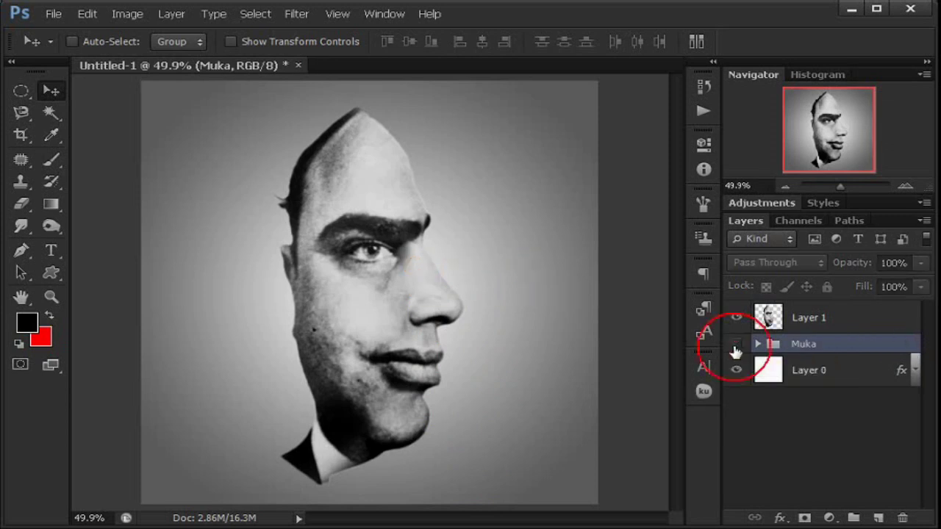
click(835, 324)
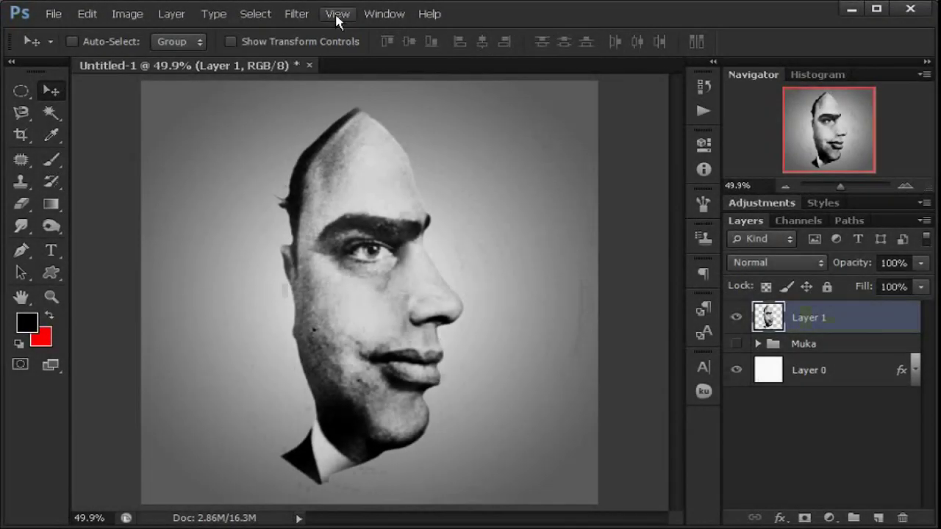
Apply Brush Strokes > Crosshatch to Layer 1 with Stroke Length 3, Sharpness 15, Strength 1
click(297, 14)
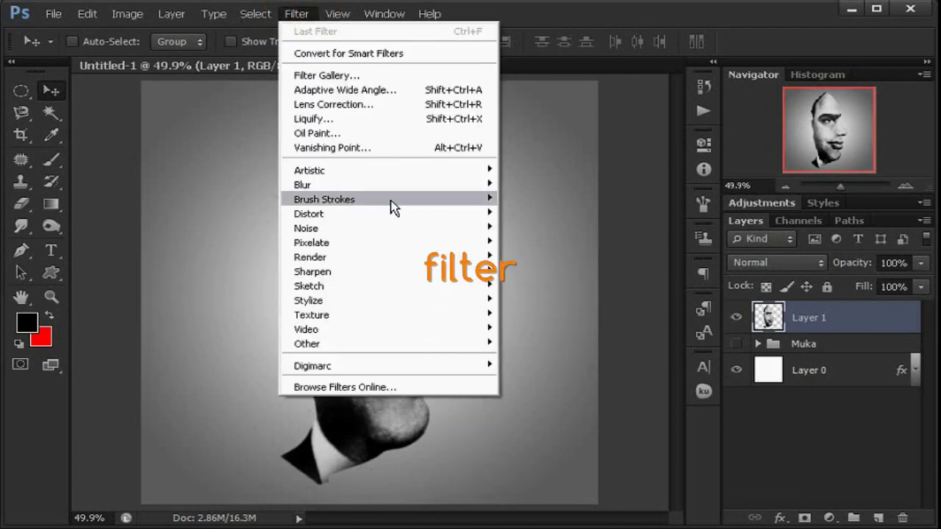
mouse_move(401, 228)
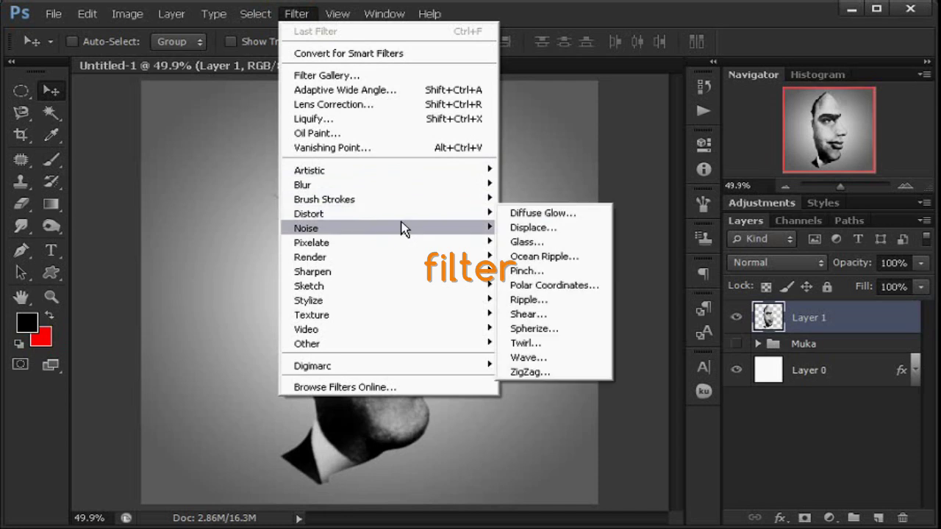
mouse_move(433, 199)
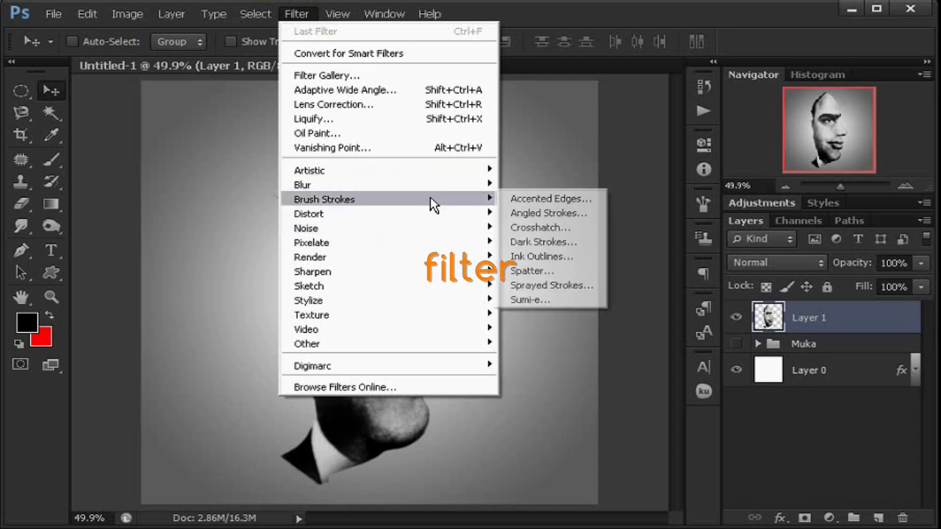
click(587, 236)
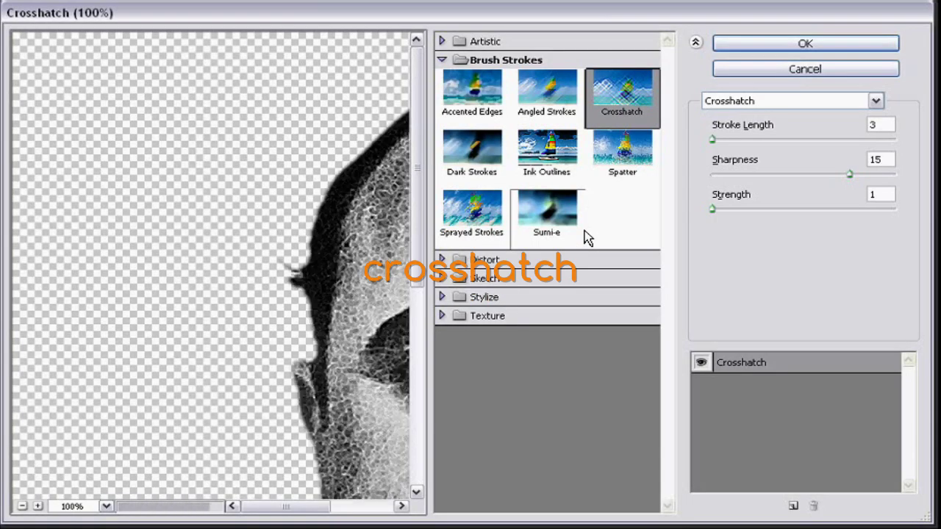
click(22, 507)
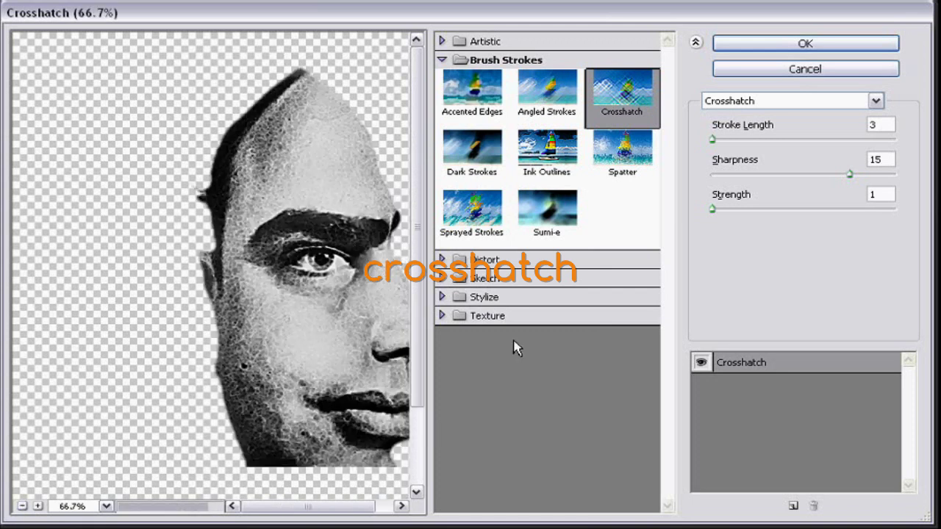
drag(416, 358, 417, 386)
drag(300, 508, 331, 513)
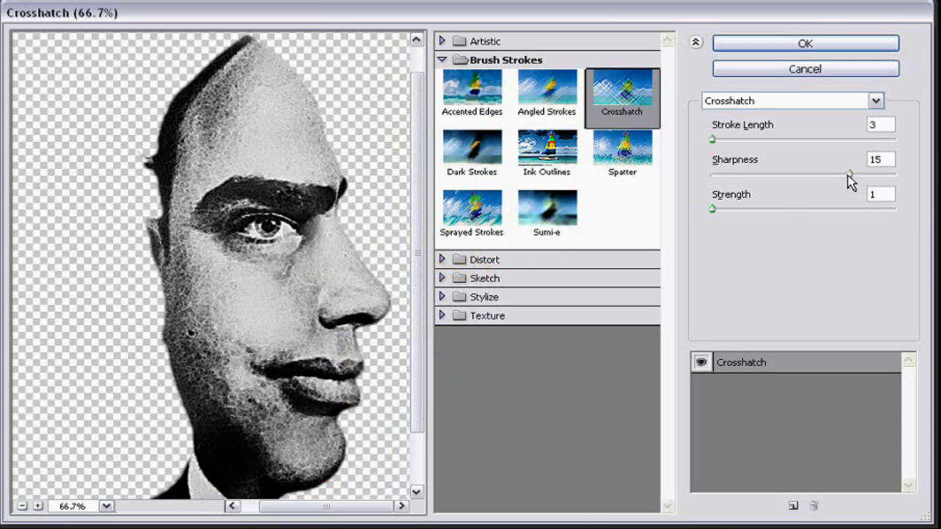
mouse_move(848, 176)
mouse_down()
mouse_move(778, 183)
mouse_move(834, 183)
mouse_up()
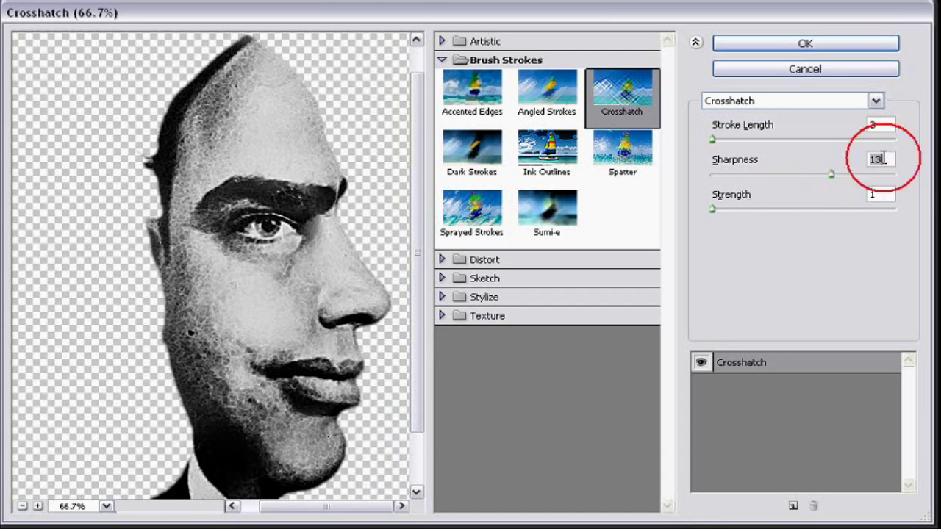
key(Up)
key(Up)
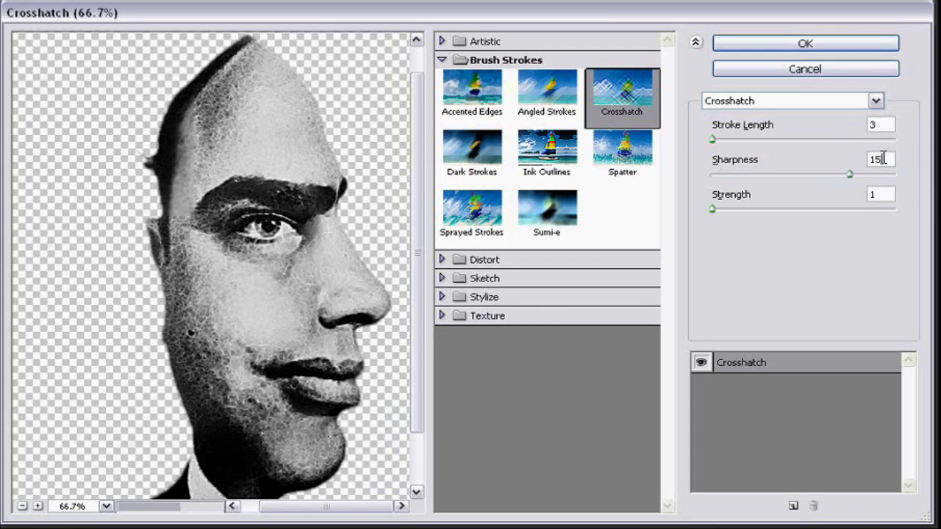
click(830, 45)
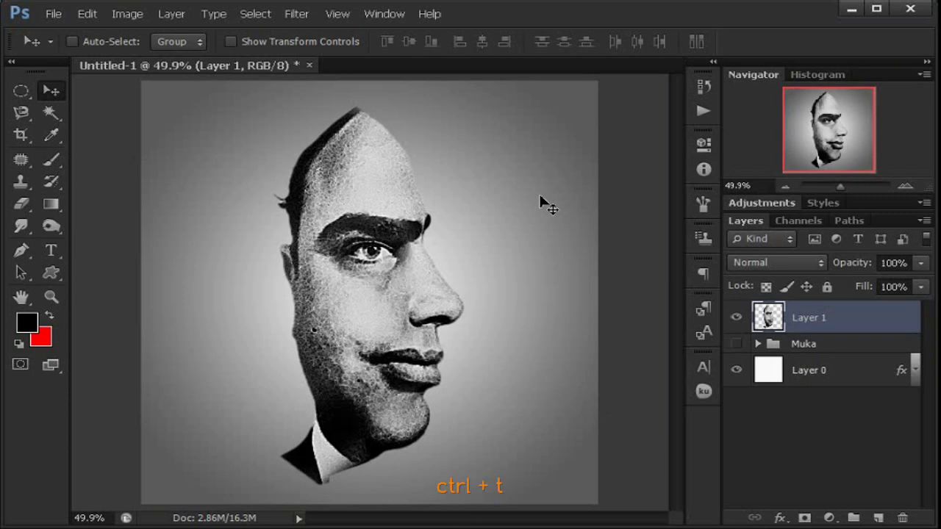
Free-transform Layer 1, stretching its left edge to 105.47% width, and apply it
key(ctrl+t)
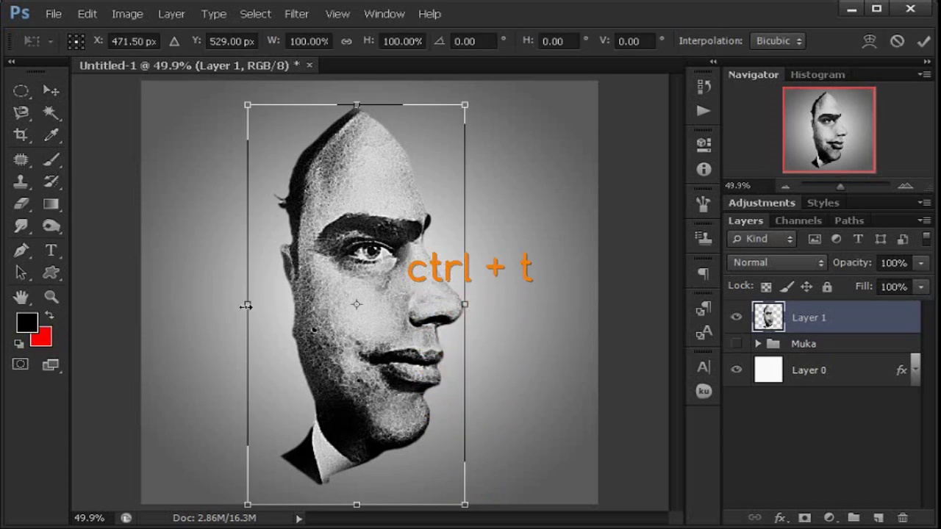
drag(247, 306, 233, 305)
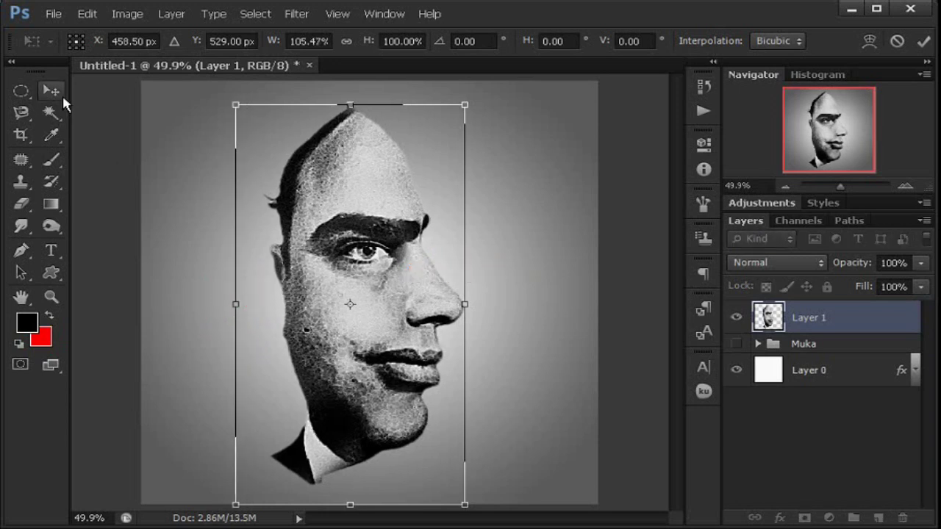
click(62, 94)
click(417, 228)
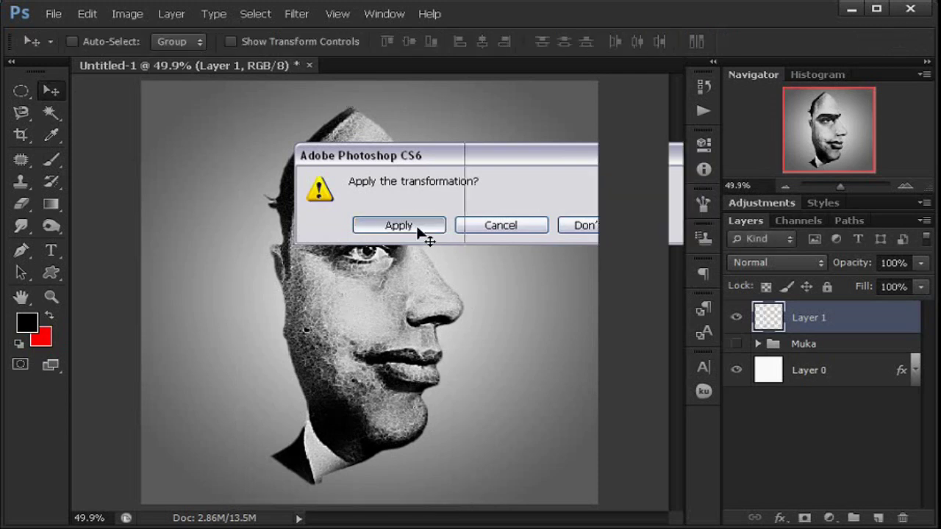